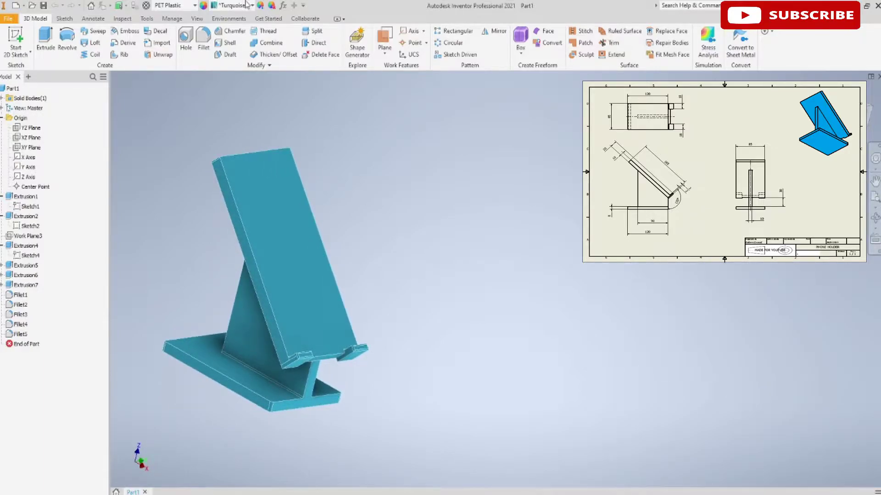
Create a new Standard.ipt part and open a 2D sketch on the XY origin plane.
left_click(9, 19)
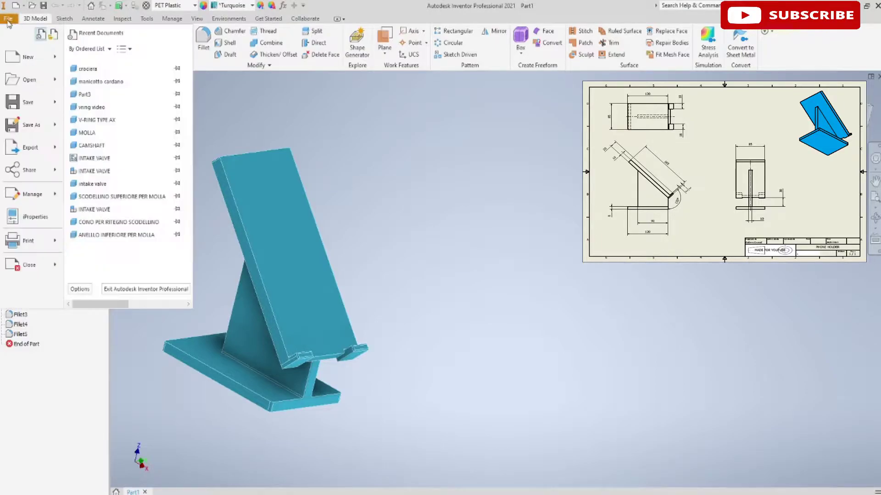
left_click(24, 58)
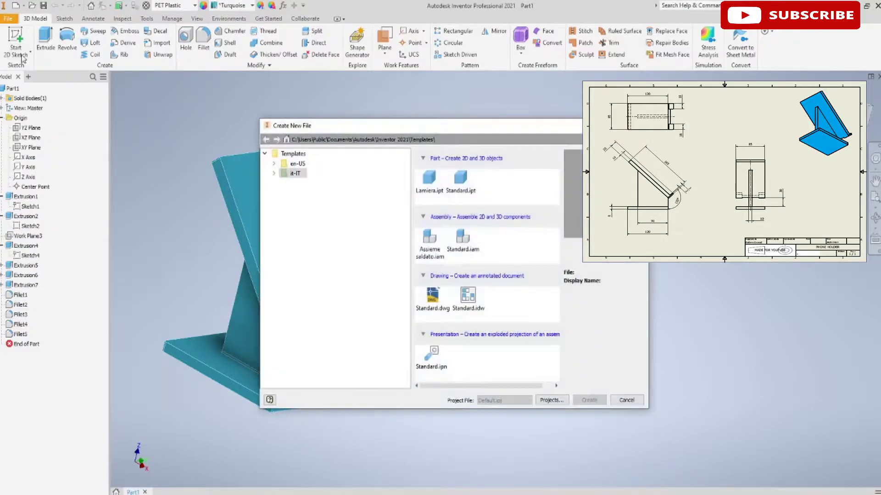
left_click(464, 185)
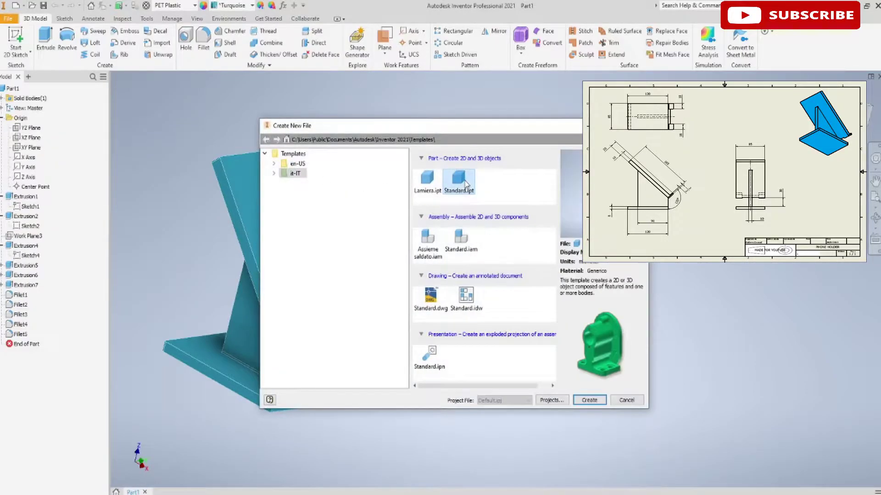
left_click(583, 401)
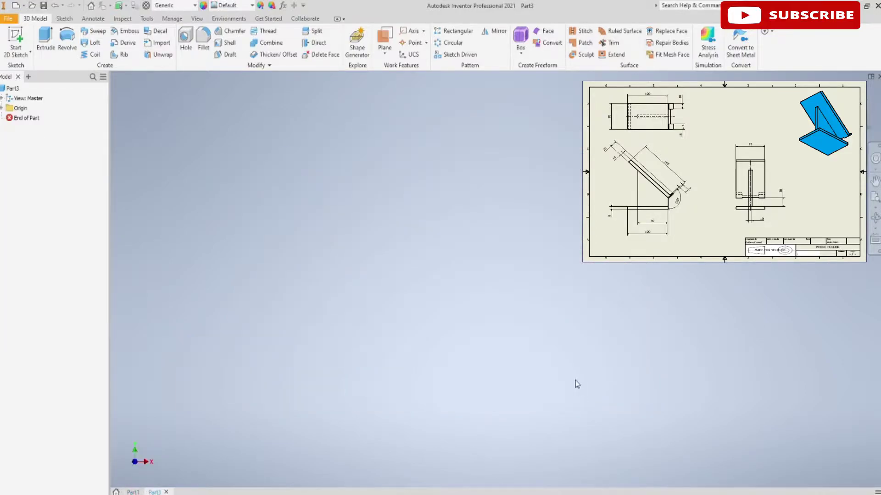
left_click(15, 39)
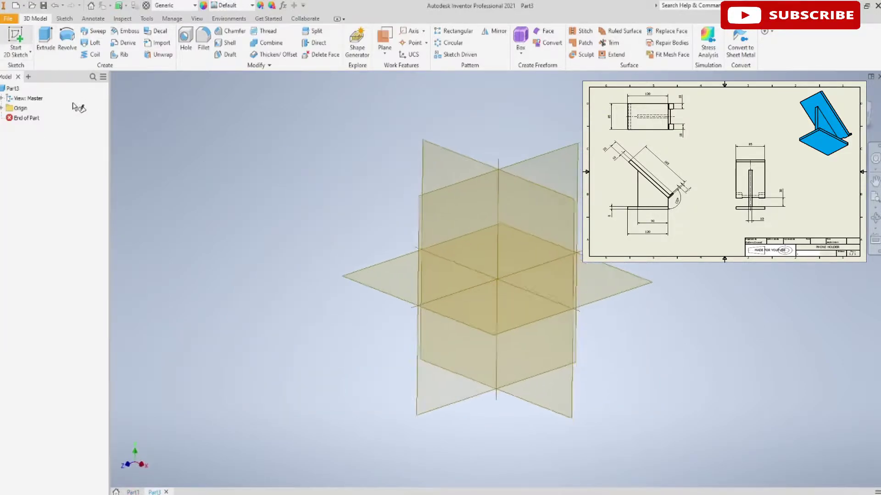
left_click(429, 156)
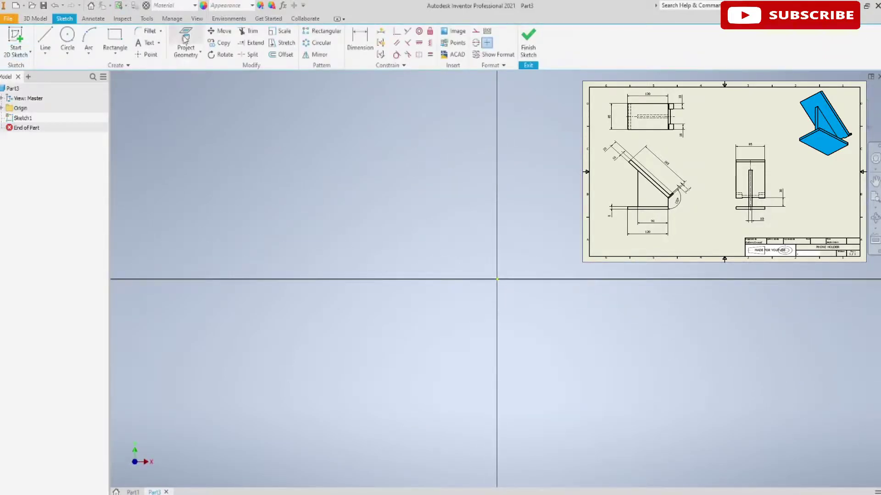
Project the X and Y axes and draw a center-point rectangle at the origin.
left_click(2, 108)
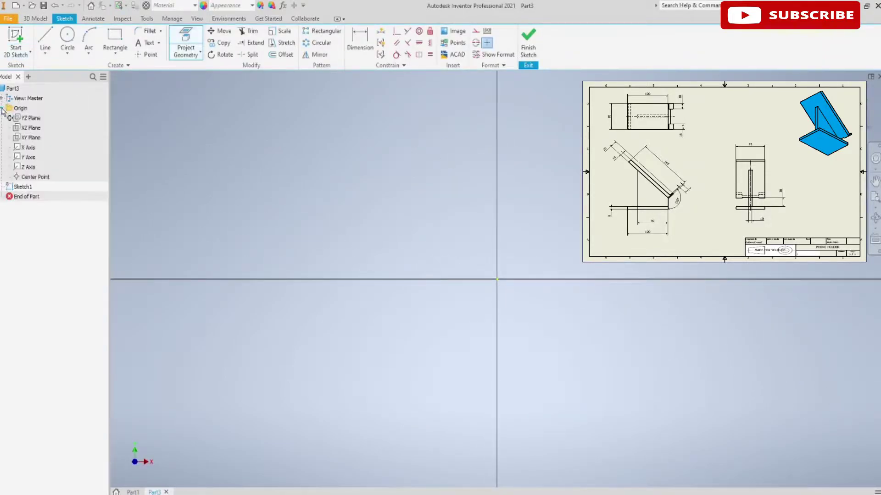
left_click(23, 148)
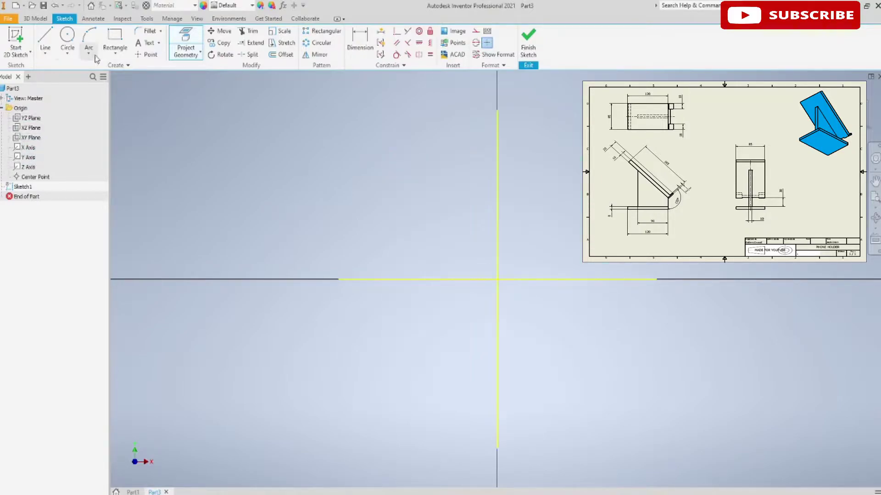
left_click(115, 54)
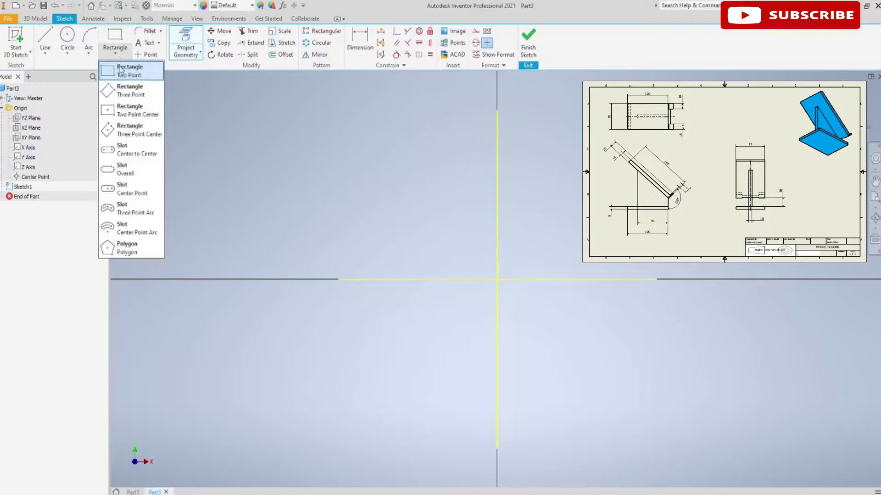
left_click(130, 110)
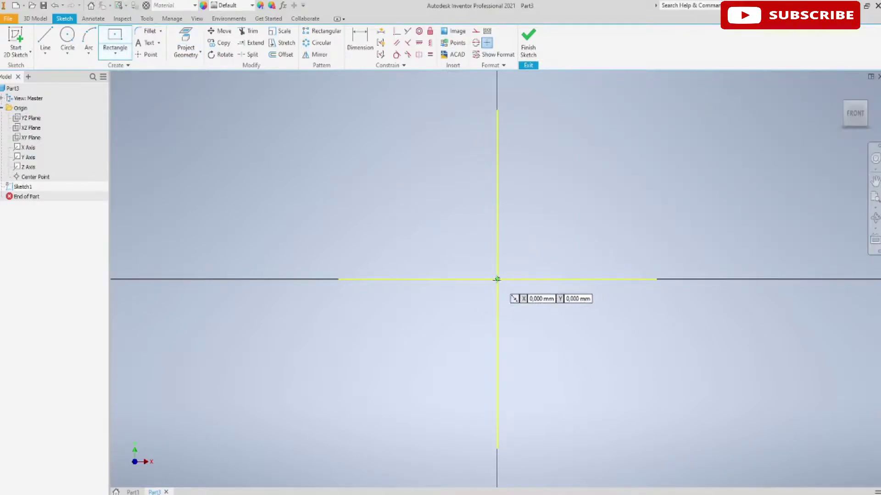
left_click(496, 279)
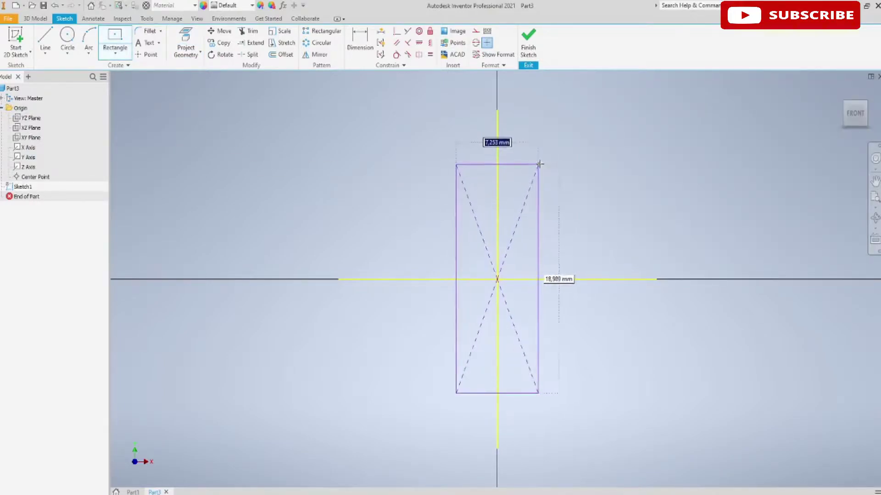
left_click(552, 159)
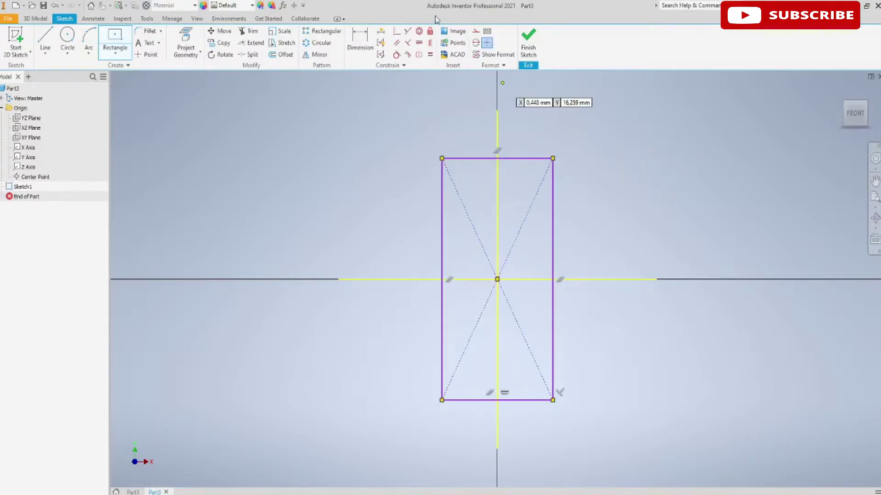
Dimension the rectangle's width as 85.
left_click(360, 42)
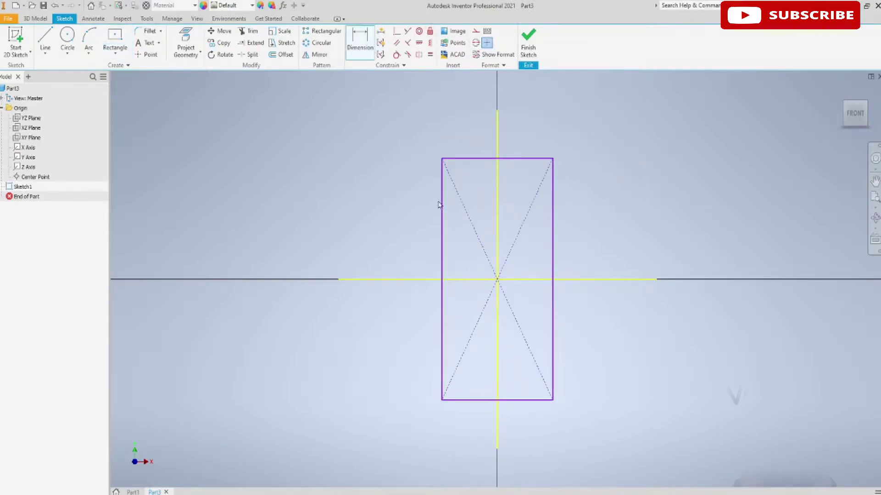
left_click(441, 205)
left_click(553, 207)
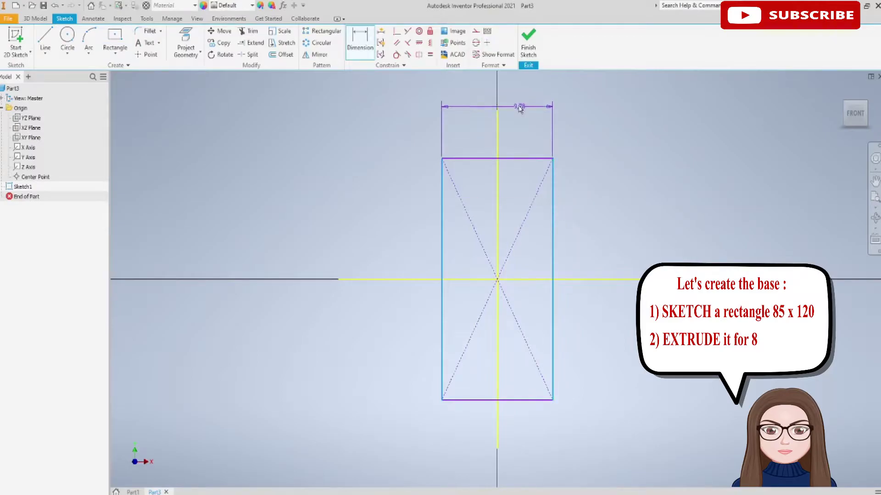
left_click(510, 108)
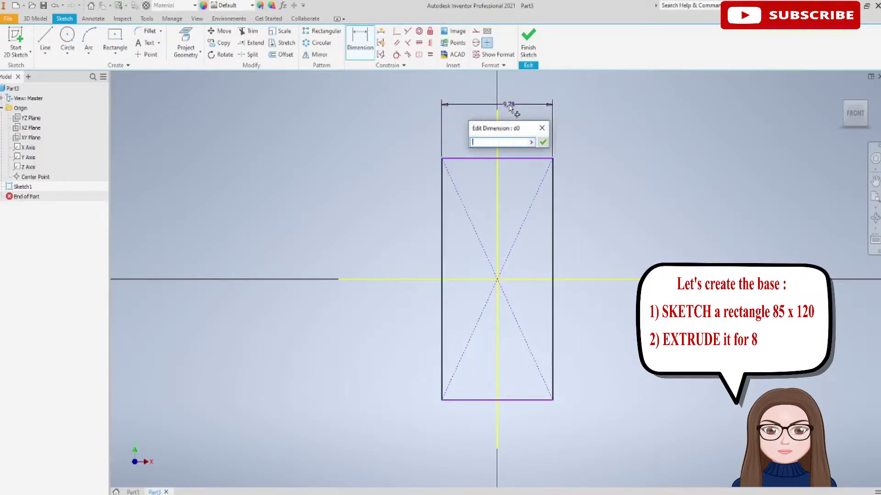
type("85")
key("Return")
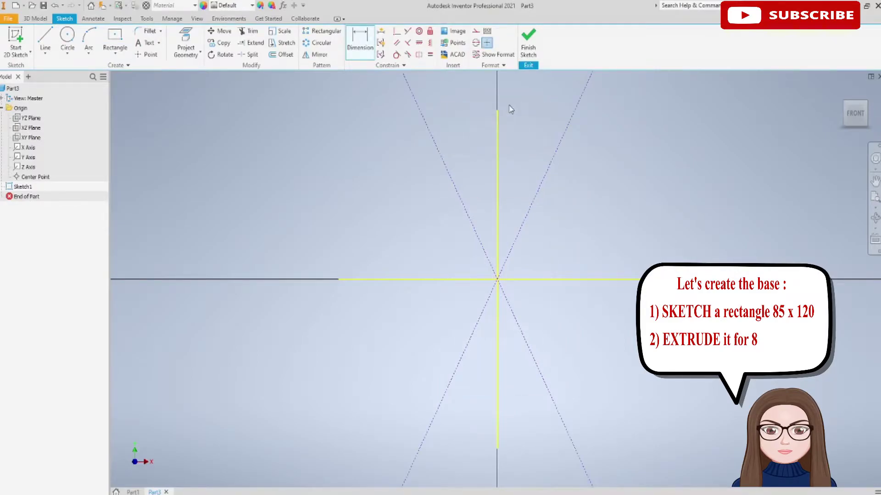
scroll(521, 152, "up", 3)
scroll(521, 152, "up", 3)
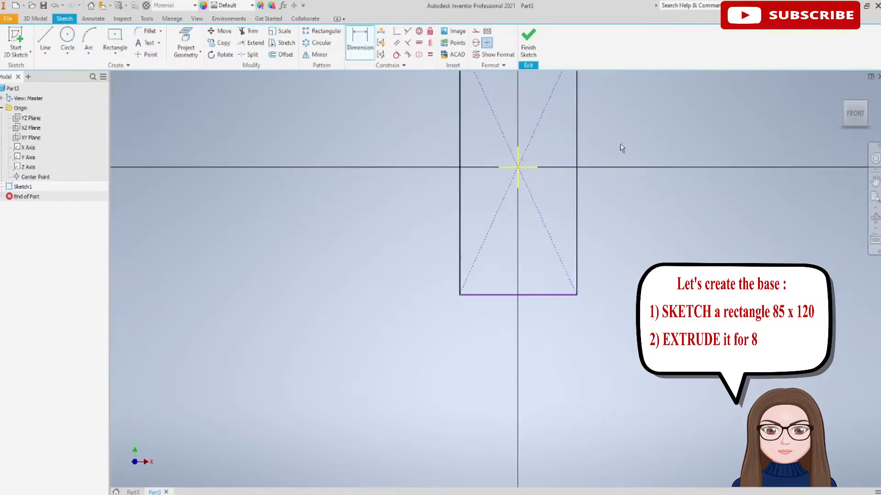
middle_click_drag(619, 147, 606, 235)
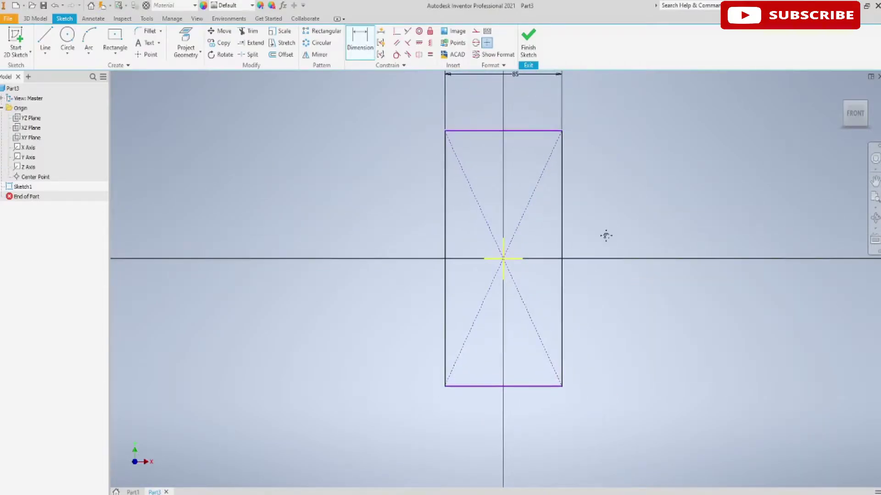
Dimension the rectangle's height as 120 and finish the sketch.
left_click(460, 131)
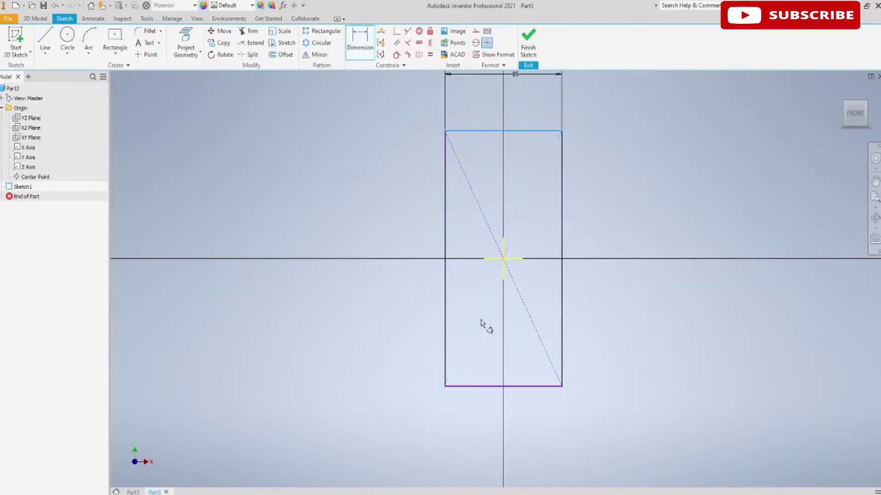
left_click(482, 386)
left_click(335, 343)
type("120")
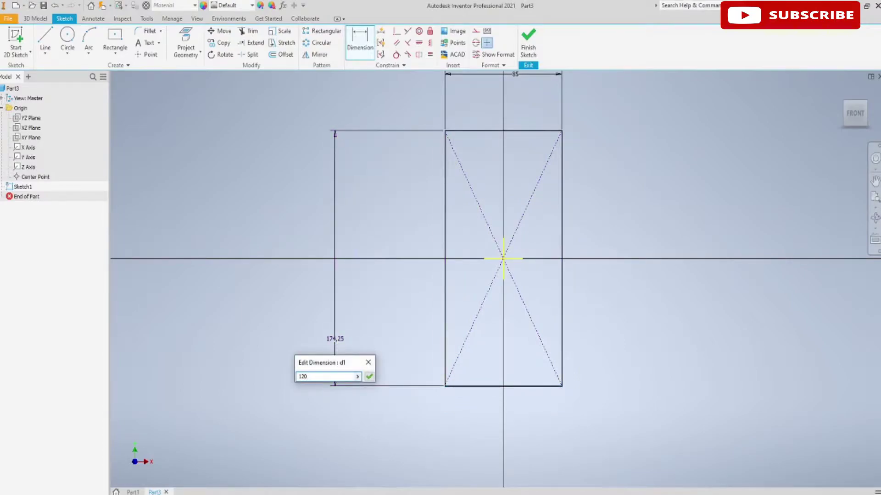
key("Return")
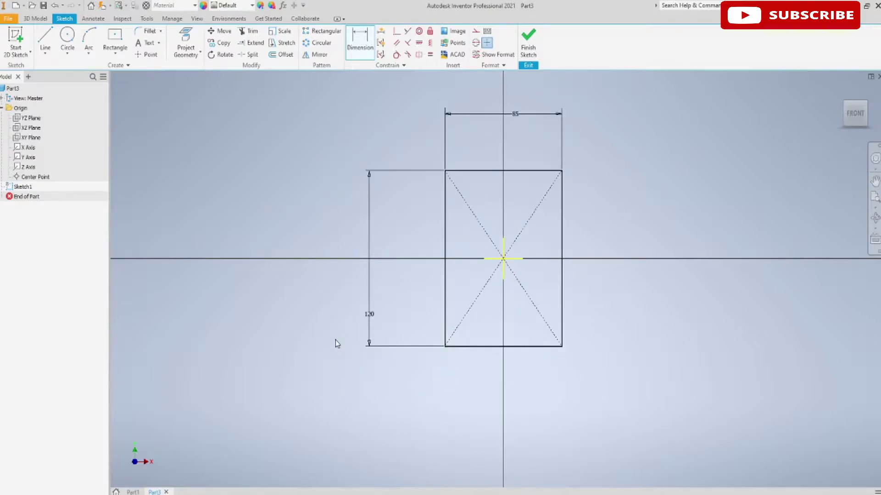
left_click(528, 43)
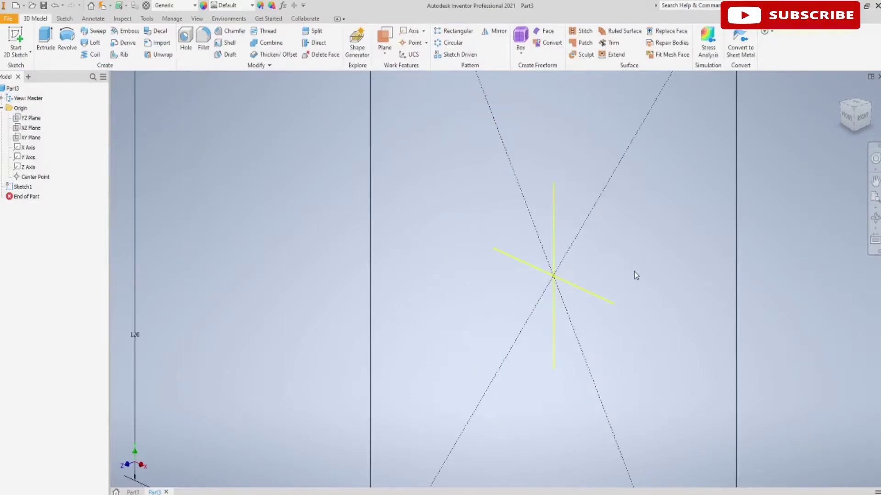
Extrude all four quarters of the 85 × 120 rectangle into a 10 mm plate.
left_click(46, 41)
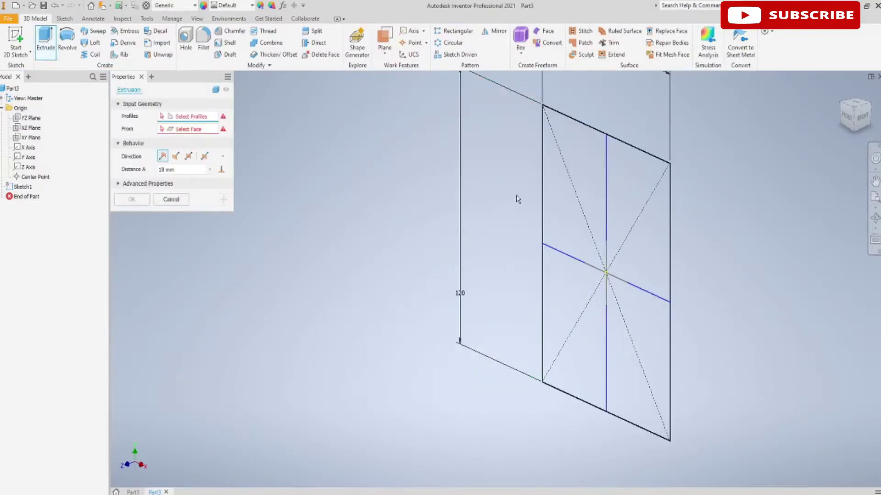
left_click(564, 193)
left_click(643, 196)
left_click(583, 319)
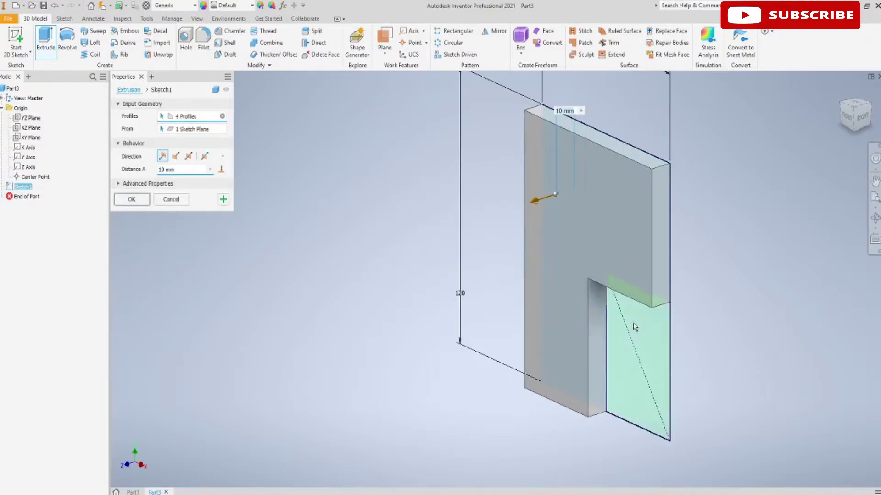
left_click(635, 329)
left_click(132, 199)
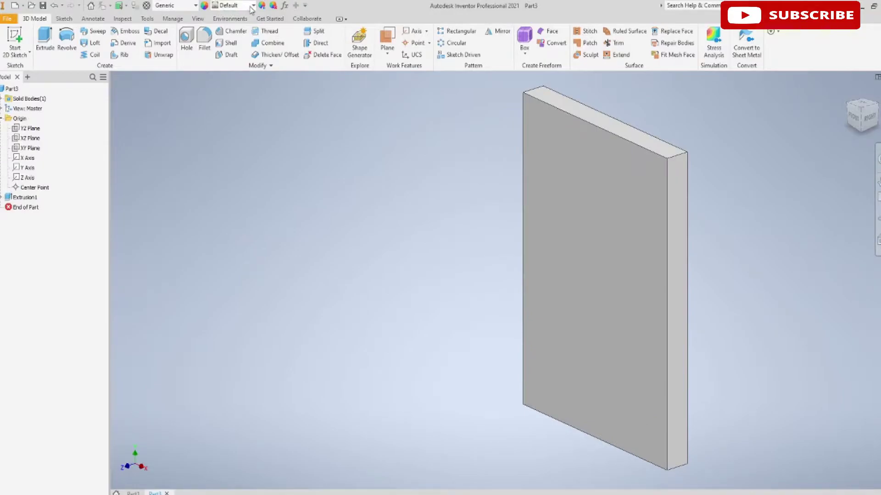
Assign PET Plastic material and Turquoise appearance, then start Sketch2 on the plate face.
left_click(195, 7)
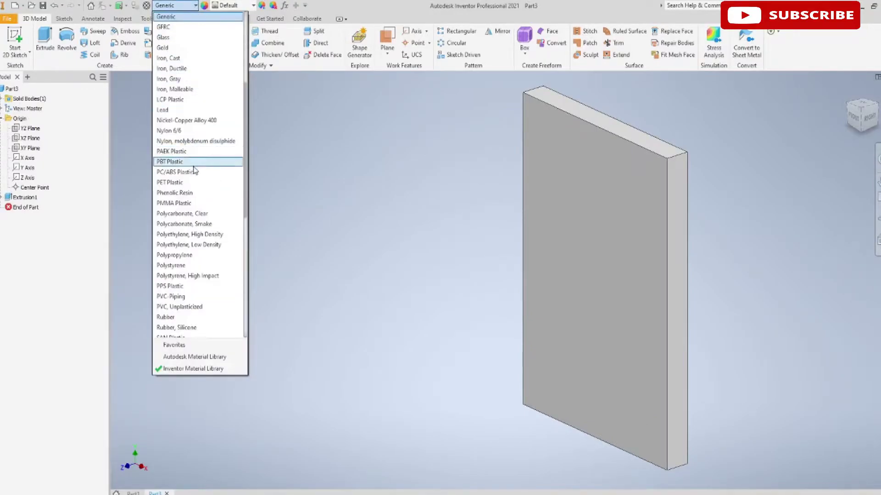
left_click(195, 181)
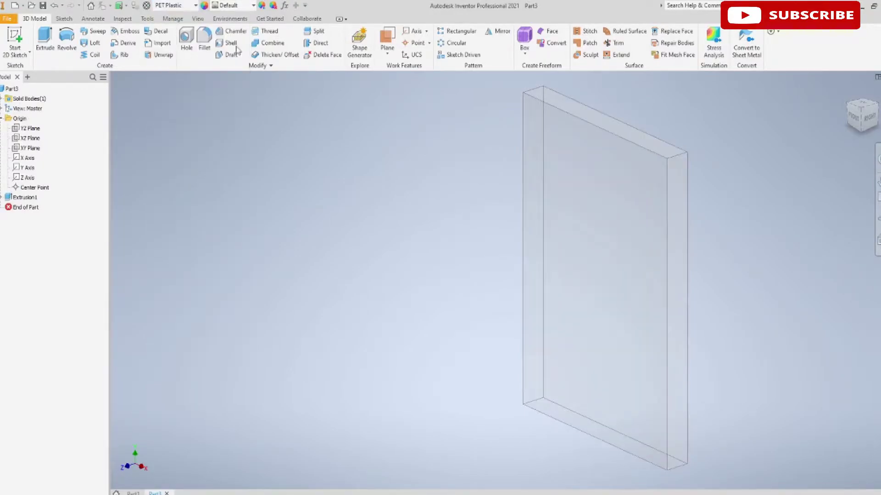
left_click(254, 6)
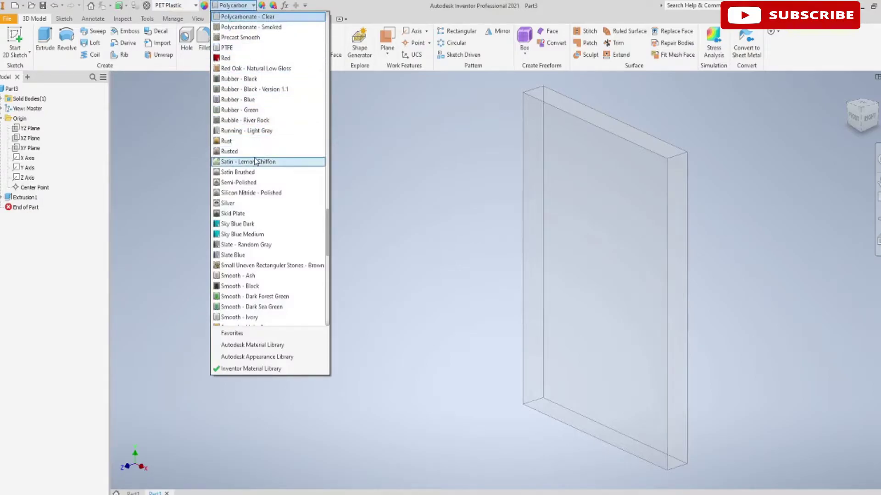
scroll(264, 169, "down", 3)
scroll(267, 180, "down", 4)
scroll(268, 183, "down", 3)
scroll(269, 187, "down", 4)
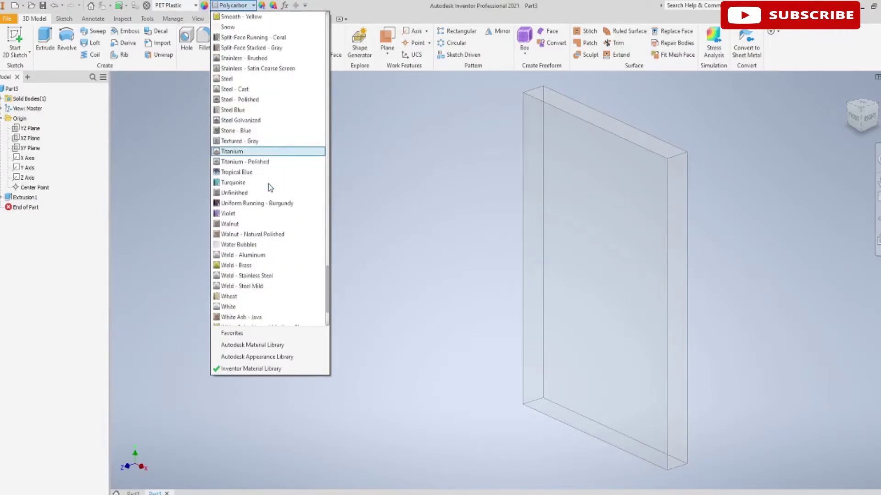
left_click(245, 183)
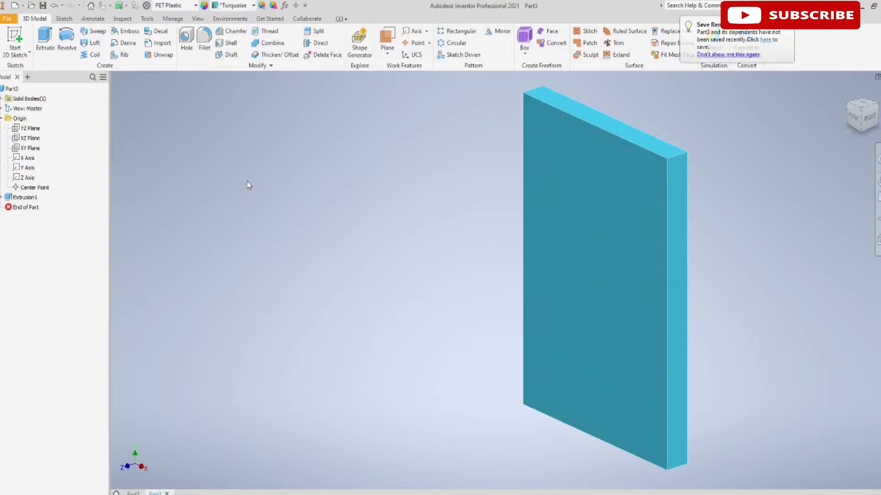
left_click(16, 37)
left_click(578, 261)
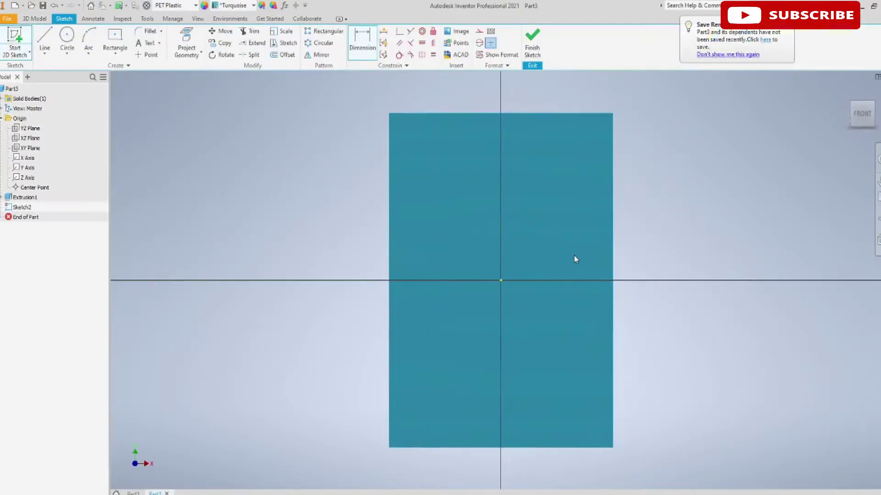
Draw the strip outline with lines running down to the plate's bottom edge.
left_click(42, 38)
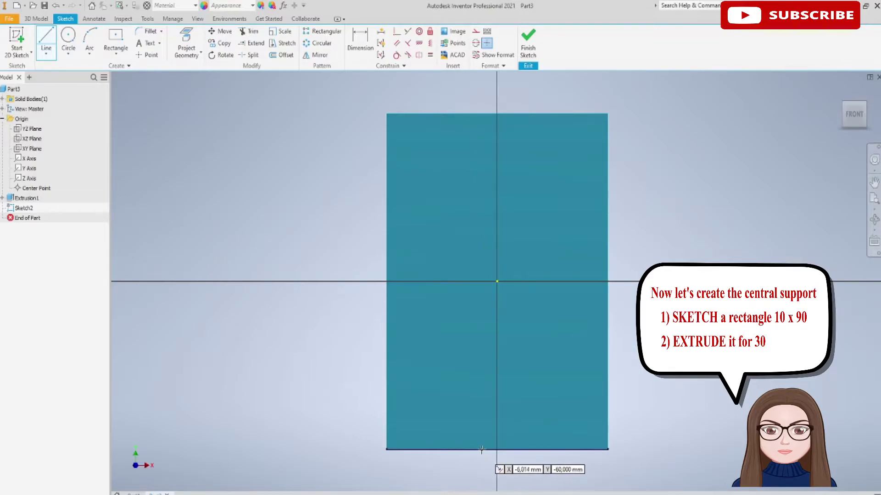
left_click(484, 449)
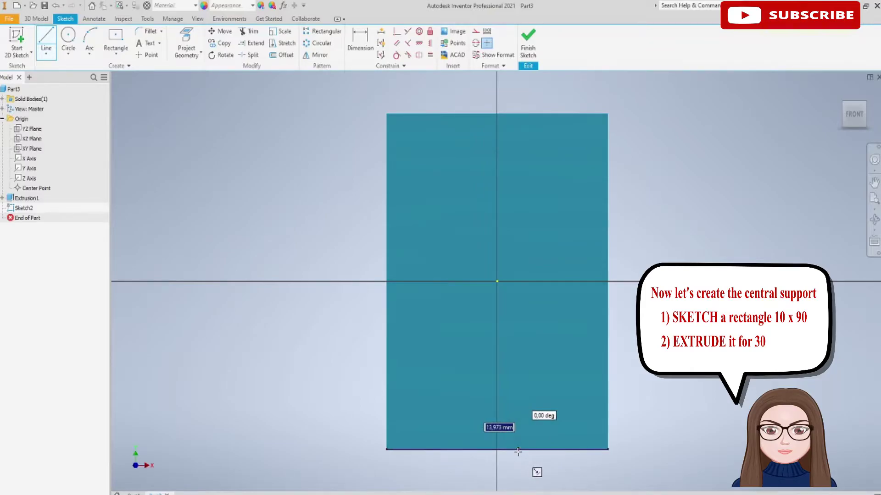
left_click(517, 449)
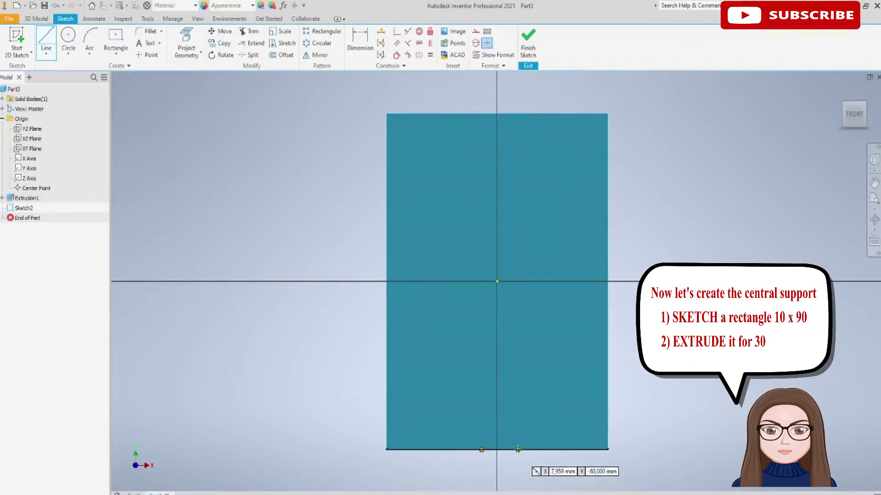
left_click(517, 247)
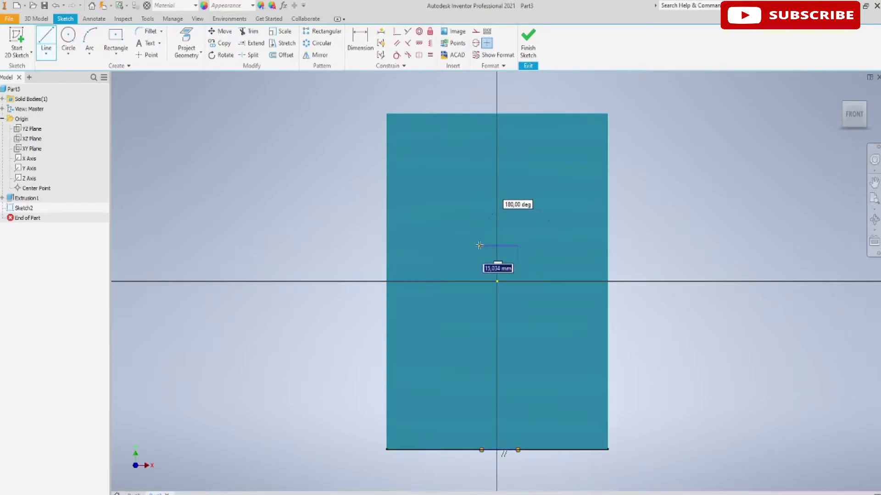
left_click(481, 246)
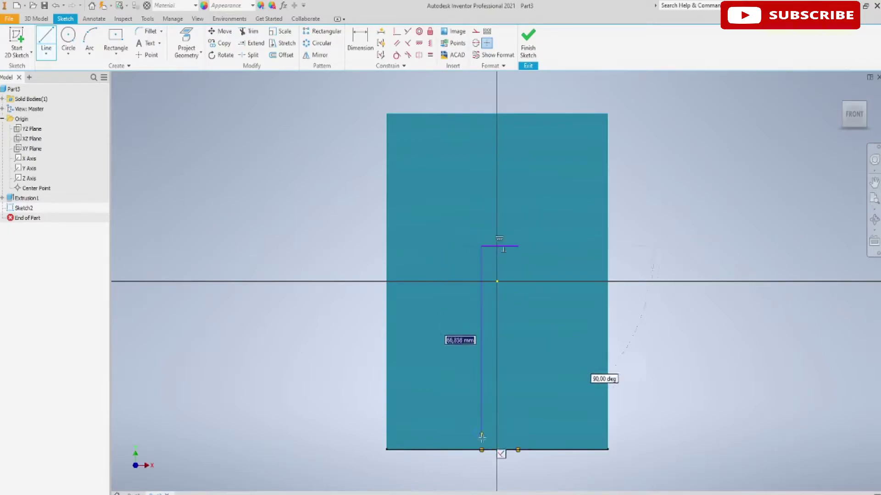
double_click(481, 449)
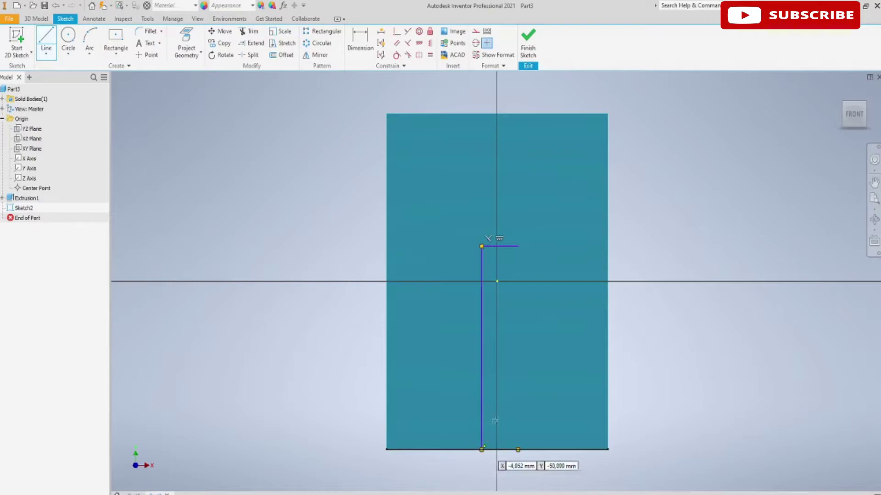
left_click(518, 246)
double_click(518, 449)
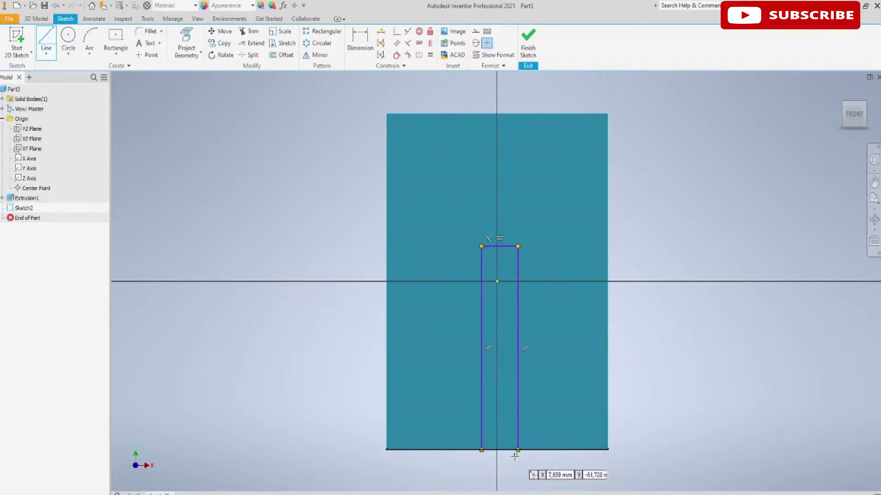
Dimension the strip 10 wide with its top 30 below the plate's top.
left_click(360, 41)
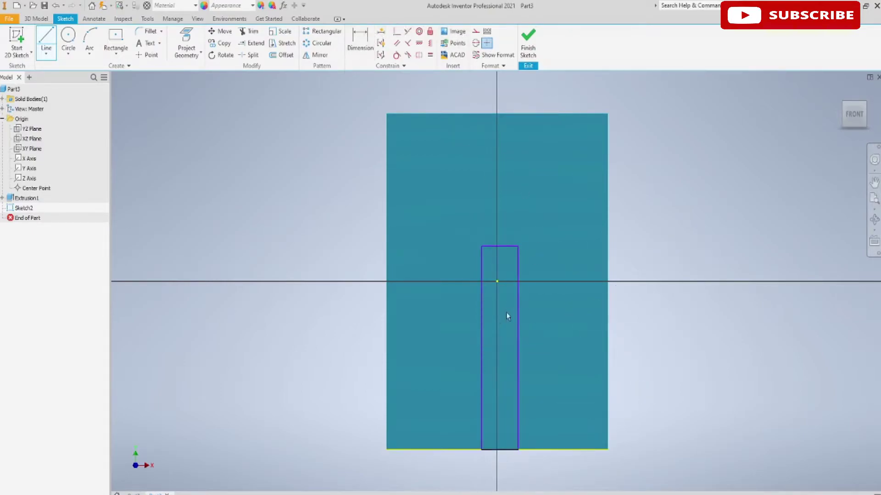
left_click(482, 323)
left_click(516, 321)
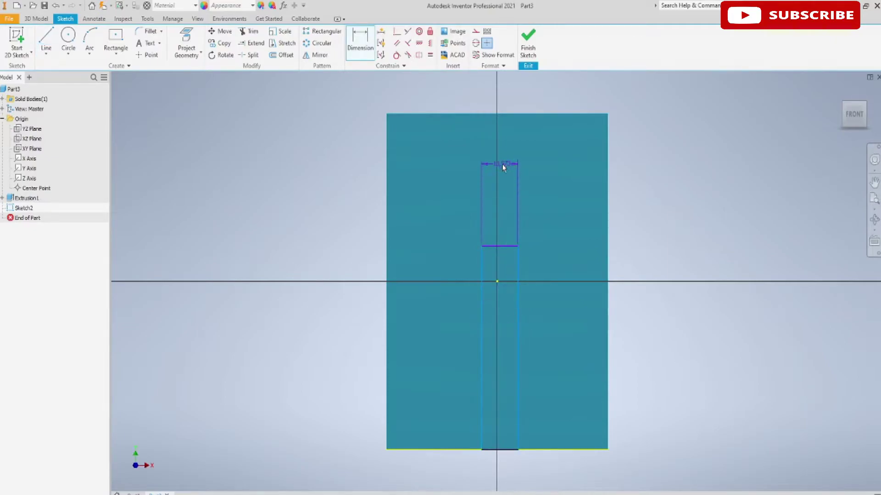
left_click(502, 164)
type("10")
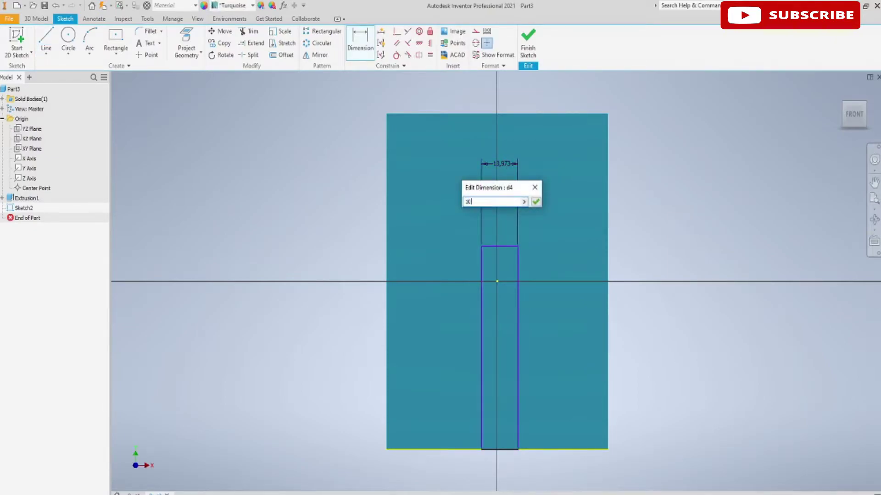
key("Return")
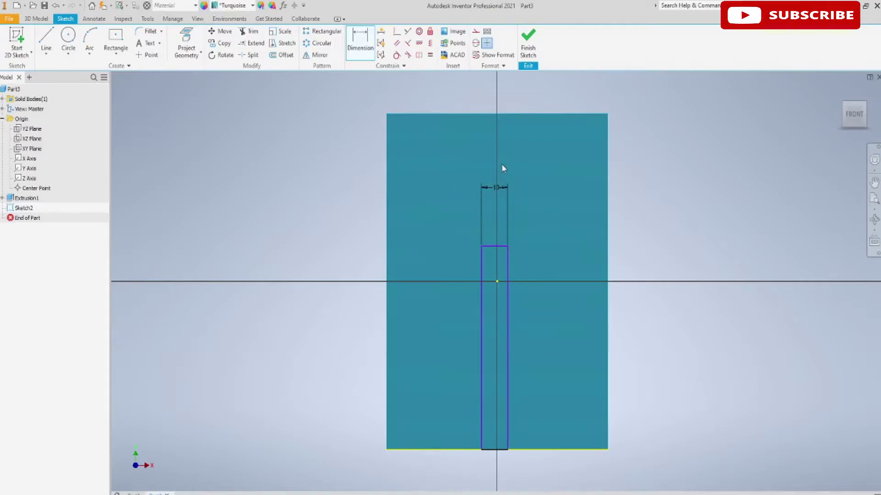
left_click(500, 248)
left_click(504, 117)
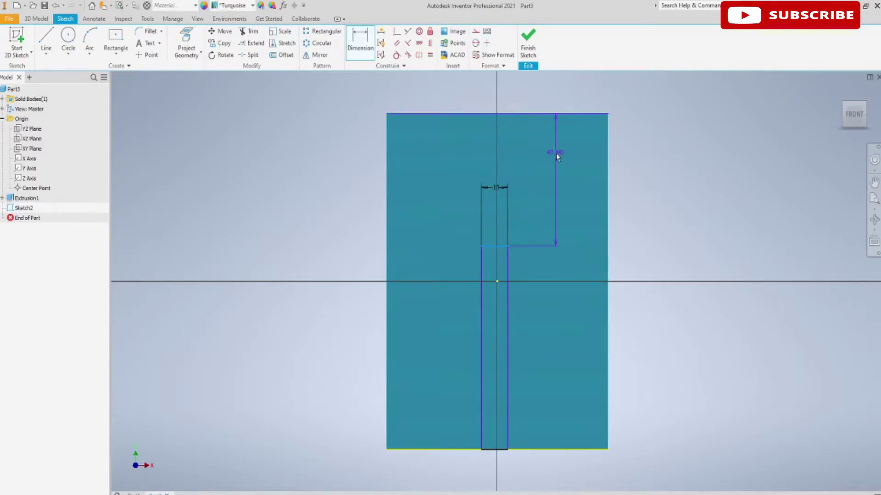
left_click(557, 154)
type("30")
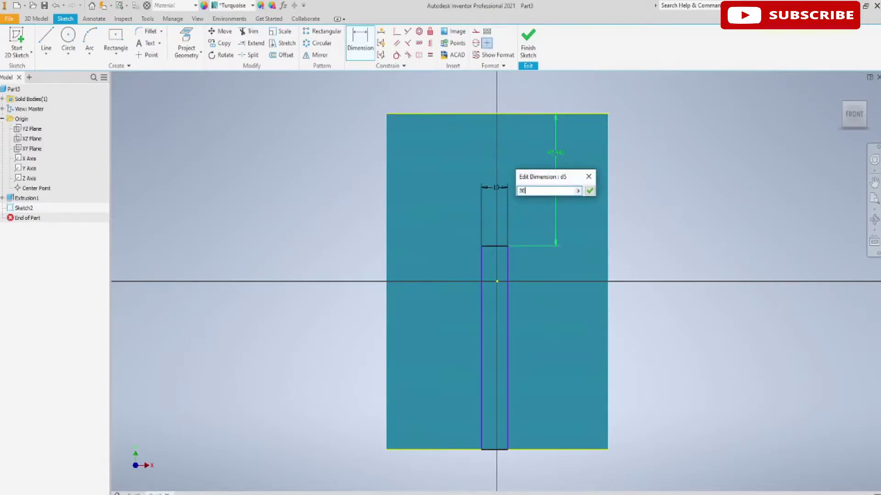
key("Return")
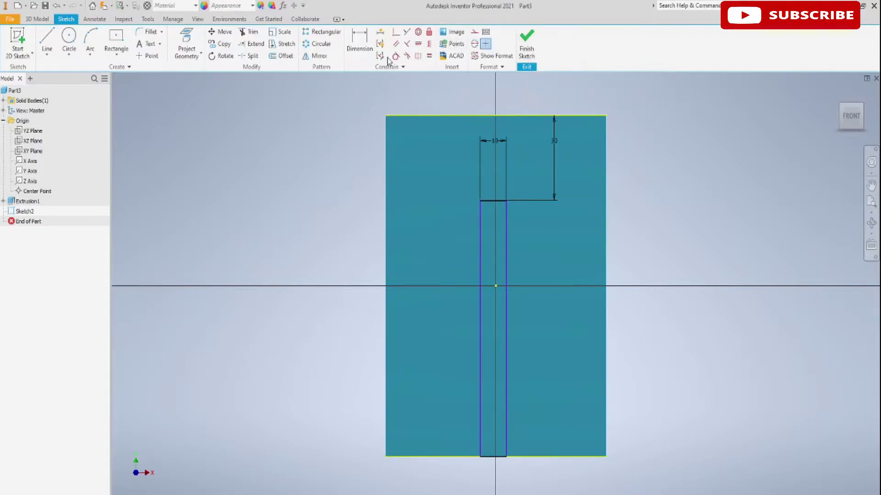
Project the Y axis, make the strip symmetric about it, and finish the sketch.
left_click(186, 43)
left_click(31, 171)
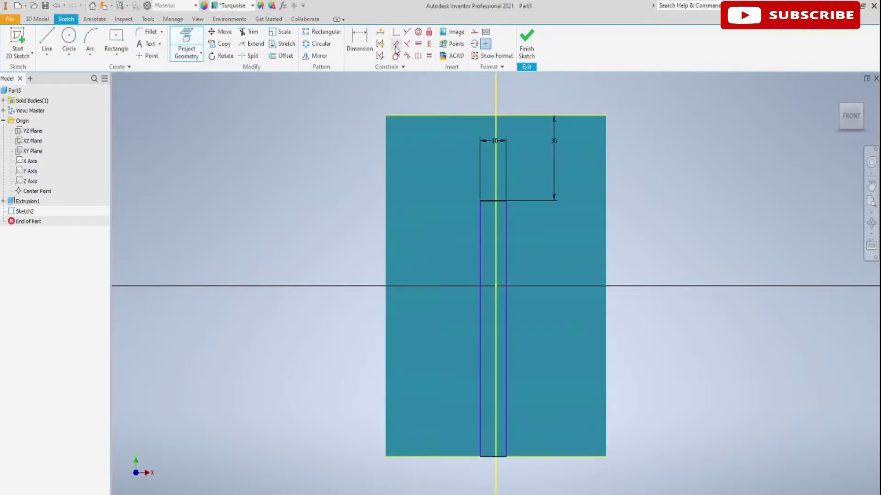
left_click(418, 55)
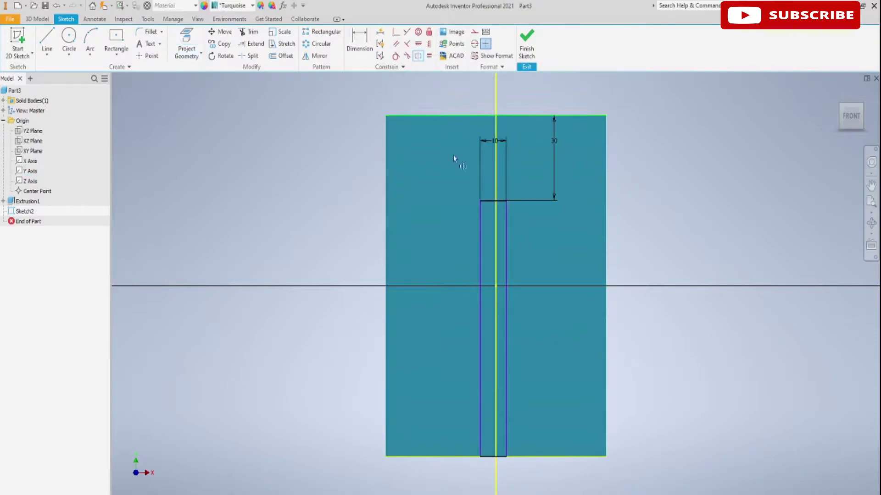
left_click(480, 321)
left_click(506, 316)
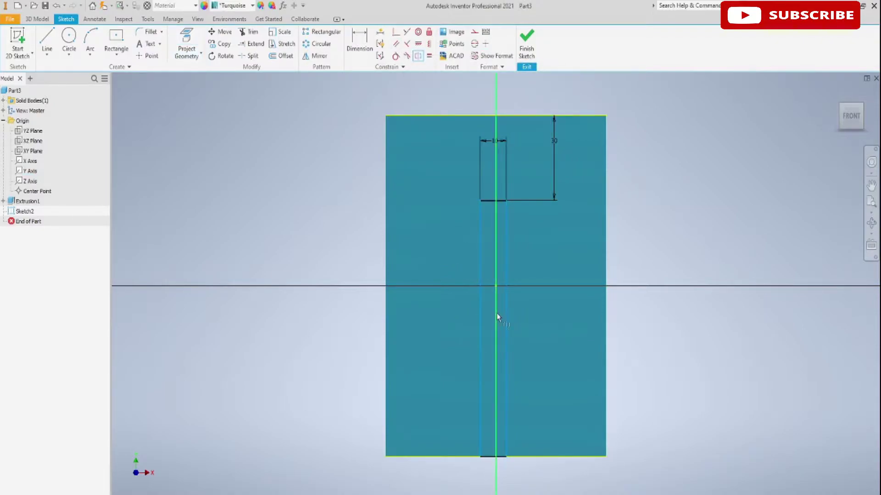
left_click(497, 316)
left_click(527, 43)
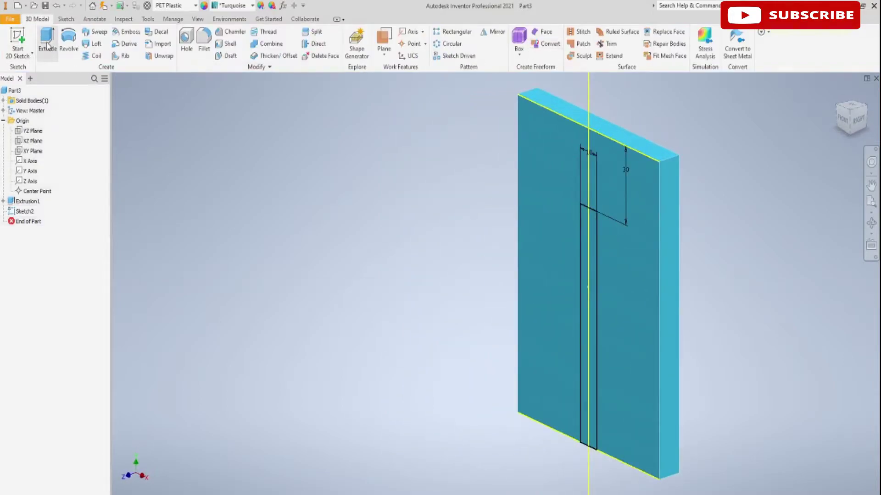
Extrude the 10-wide strip 10 mm off the plate to form the central rib.
left_click(47, 42)
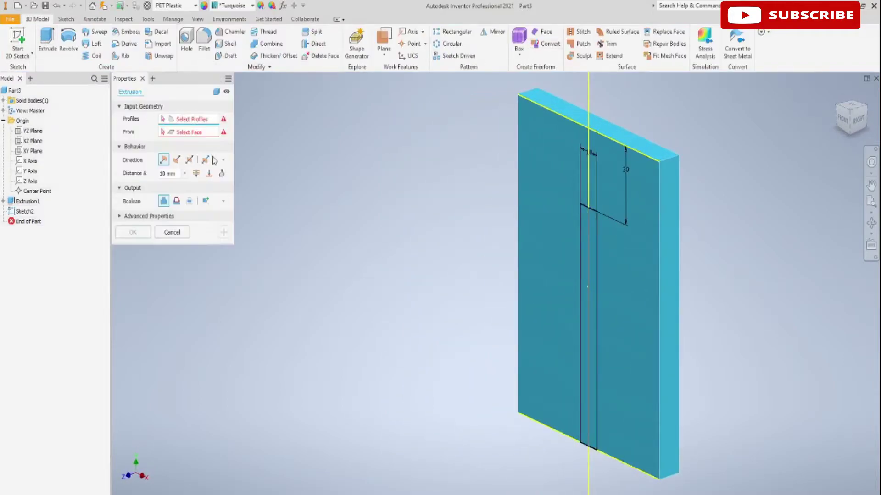
left_click(585, 238)
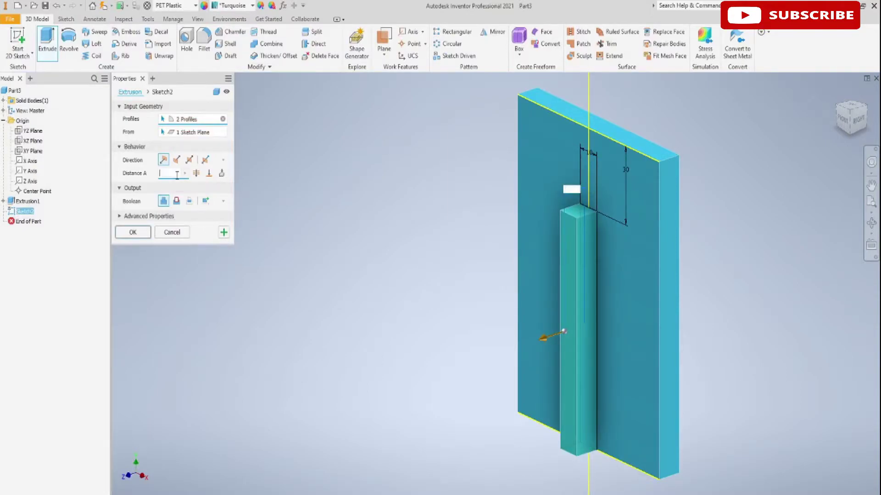
key("Return")
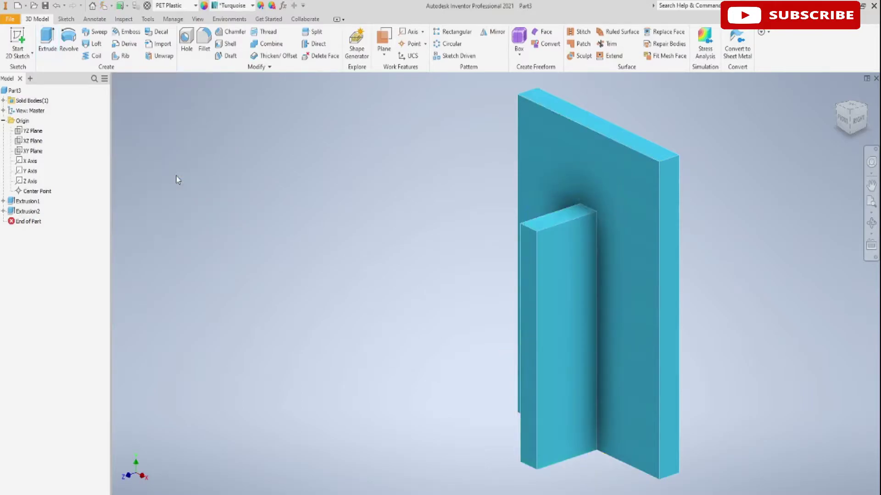
mouse_move(251, 327)
middle_mouse_down("shift")
mouse_move(263, 304)
mouse_move(314, 287)
mouse_move(408, 281)
mouse_move(393, 271)
mouse_move(287, 261)
mouse_move(284, 277)
middle_mouse_up("shift")
Create Work Plane1 through the rib and start a 2D sketch on it.
left_click(383, 51)
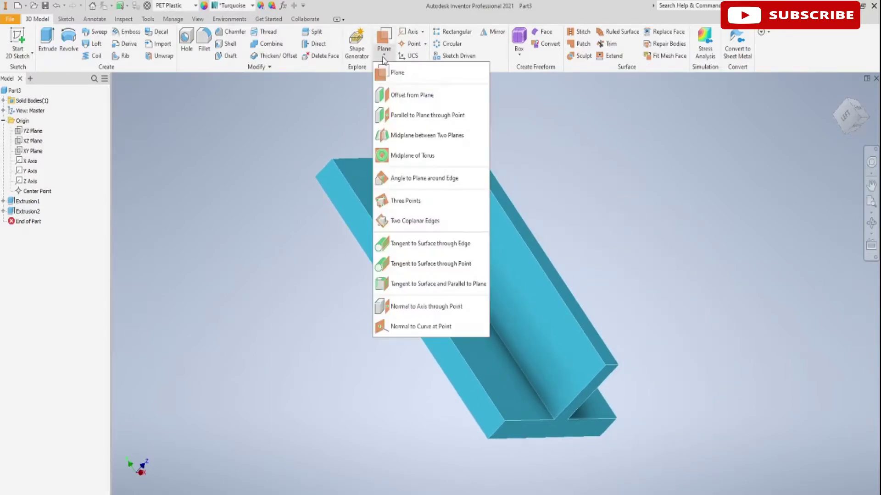
left_click(411, 138)
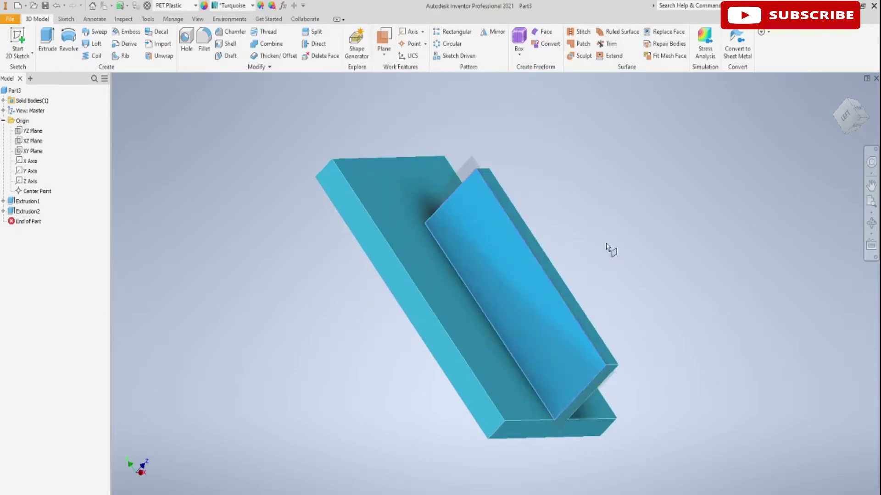
mouse_move(609, 249)
middle_mouse_down("shift")
mouse_move(580, 245)
mouse_move(509, 263)
middle_mouse_up("shift")
scroll(509, 262, "down", 2)
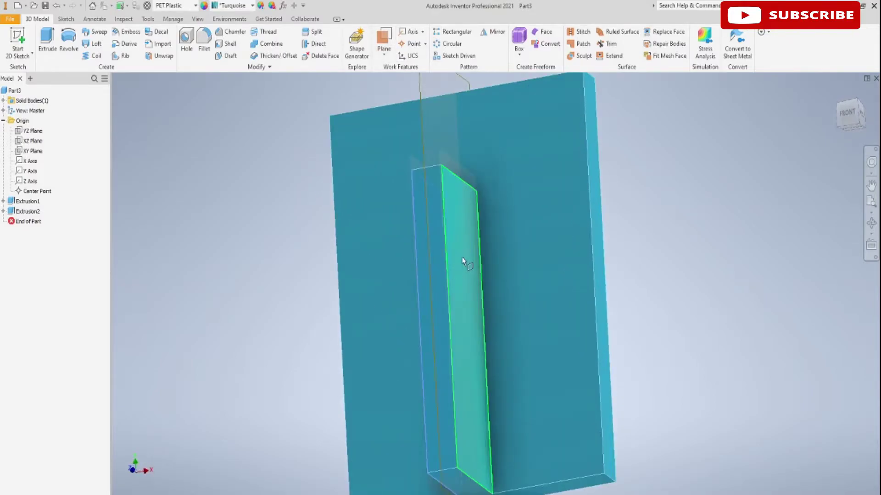
left_click(463, 262)
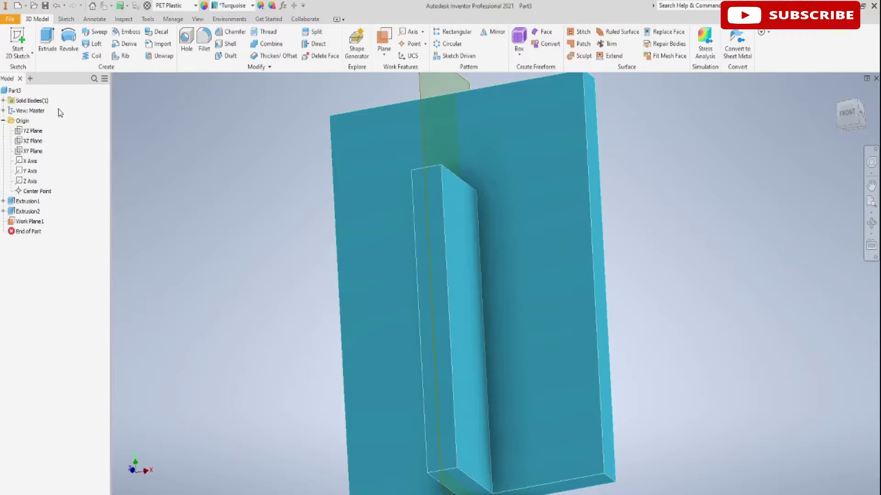
left_click(17, 42)
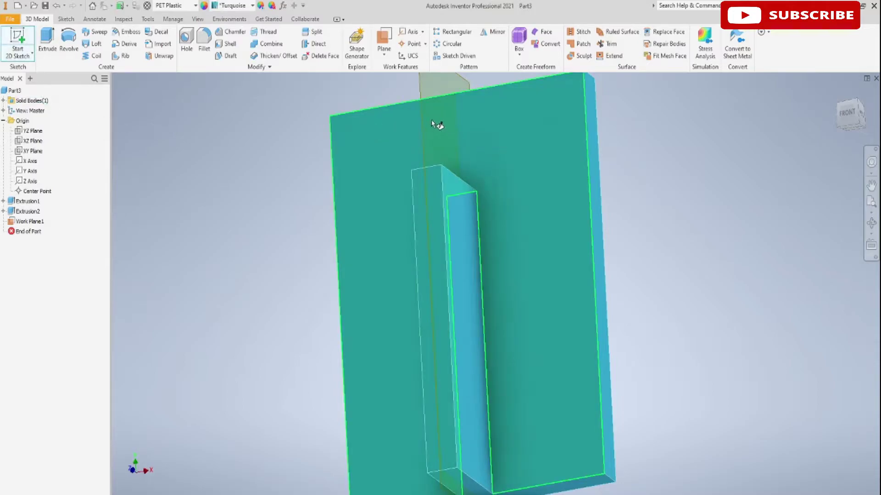
left_click(423, 86)
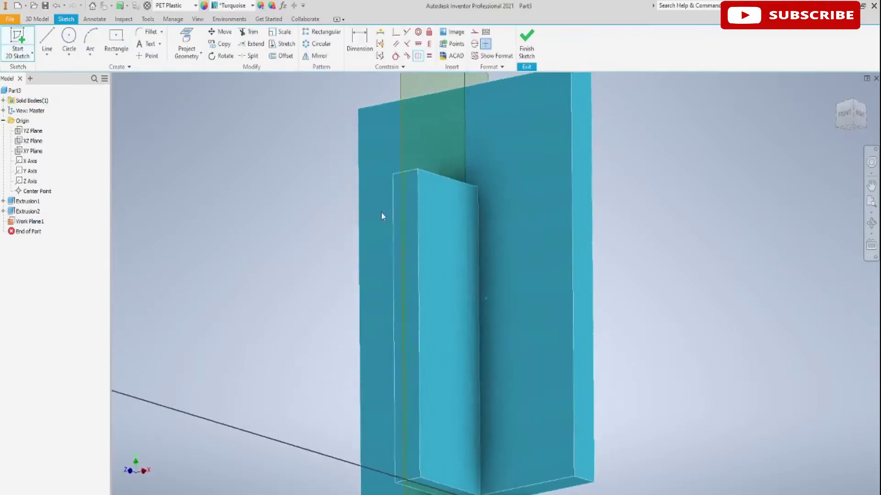
Orbit the view to reach the upright plate's corner and begin a line there.
scroll(616, 284, "up", 3)
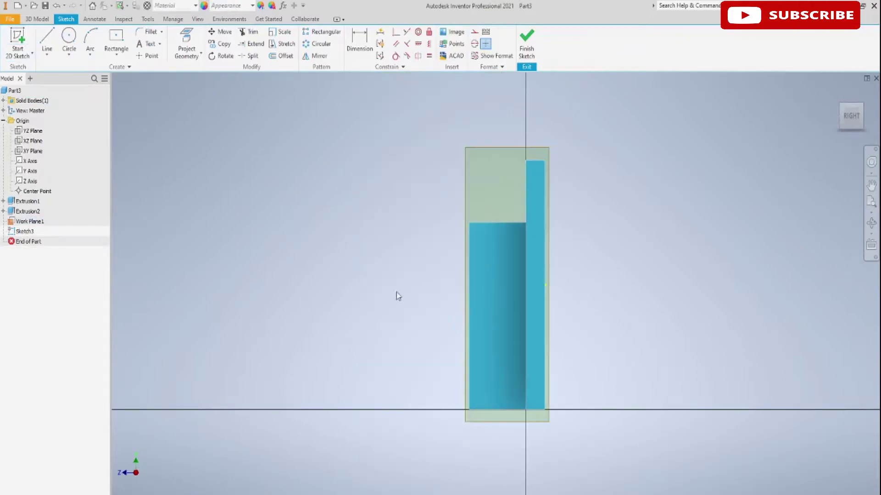
middle_click_drag(348, 296, 550, 287, "shift")
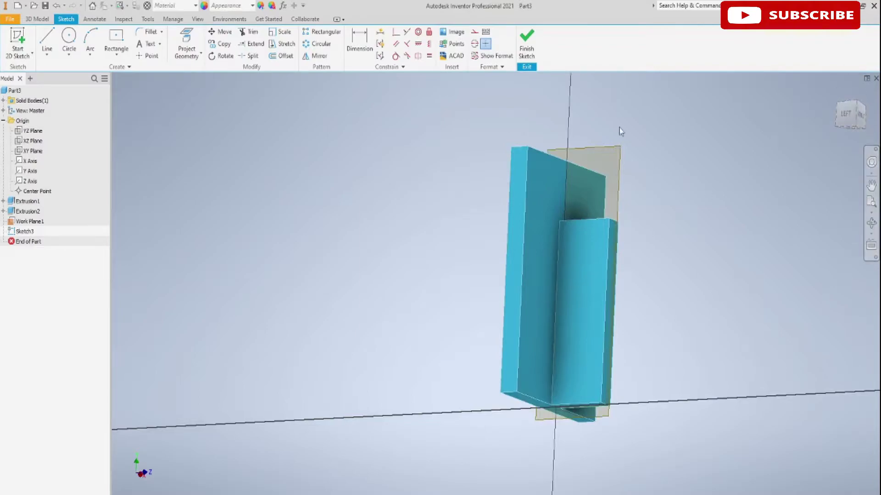
mouse_move(360, 146)
middle_mouse_down("shift")
mouse_move(488, 136)
mouse_move(477, 149)
mouse_move(435, 110)
mouse_move(328, 98)
mouse_move(525, 108)
mouse_move(552, 126)
middle_mouse_up("shift")
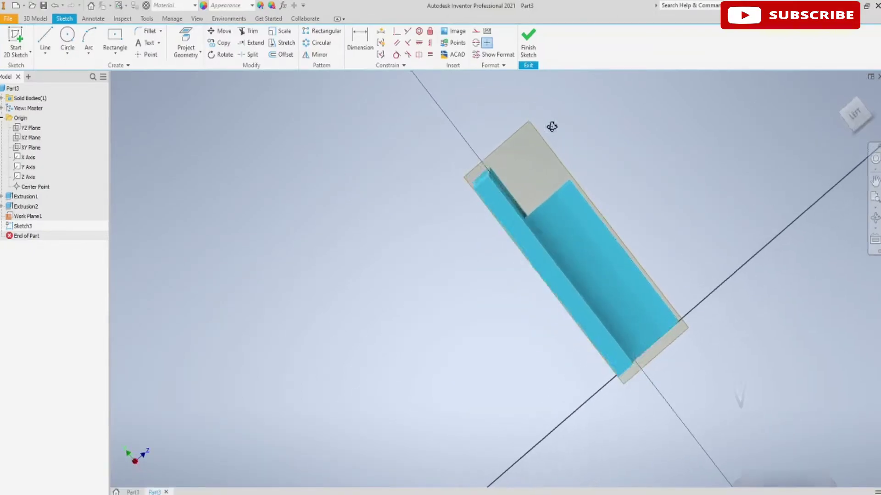
mouse_move(383, 132)
middle_mouse_down("shift")
mouse_move(385, 191)
mouse_move(455, 127)
mouse_move(440, 129)
mouse_move(442, 112)
mouse_move(445, 122)
middle_mouse_up("shift")
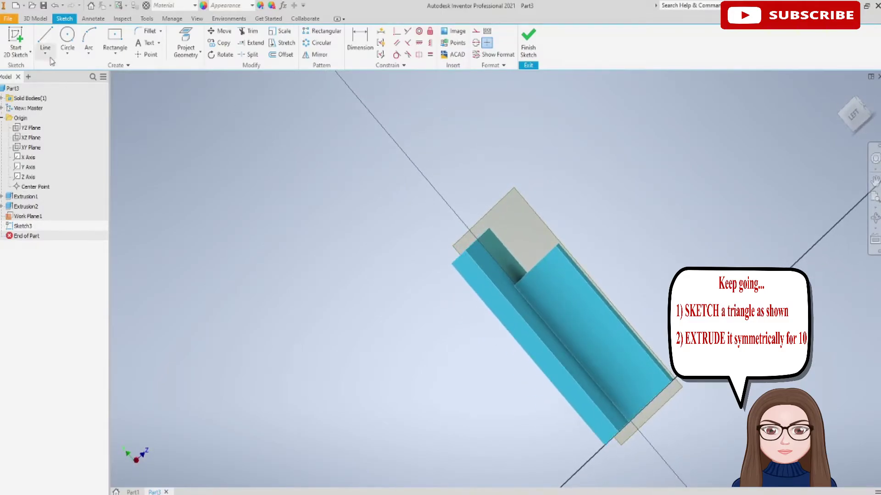
left_click(46, 46)
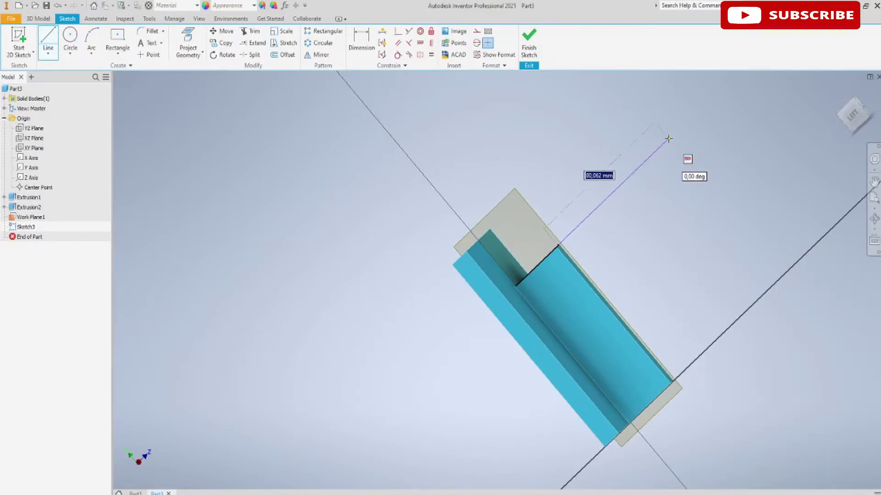
Draw the three triangle sides from above the part down to the plate corner and edge.
left_click(668, 139)
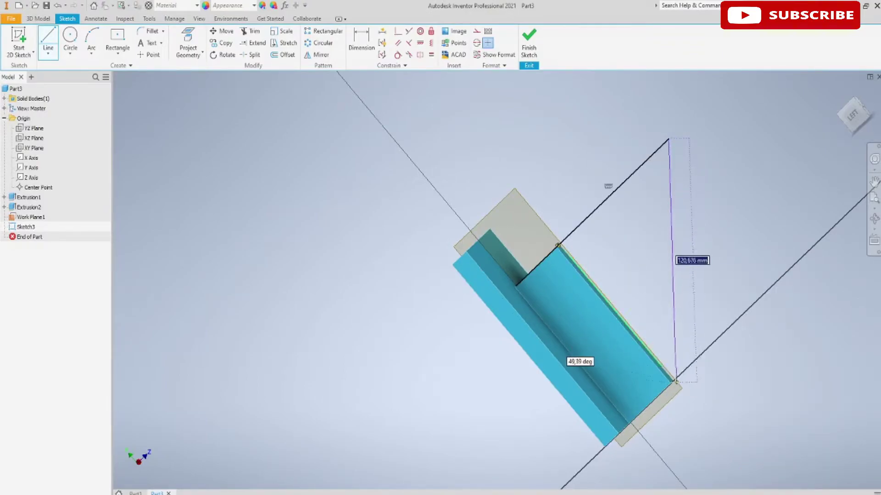
left_click(671, 381)
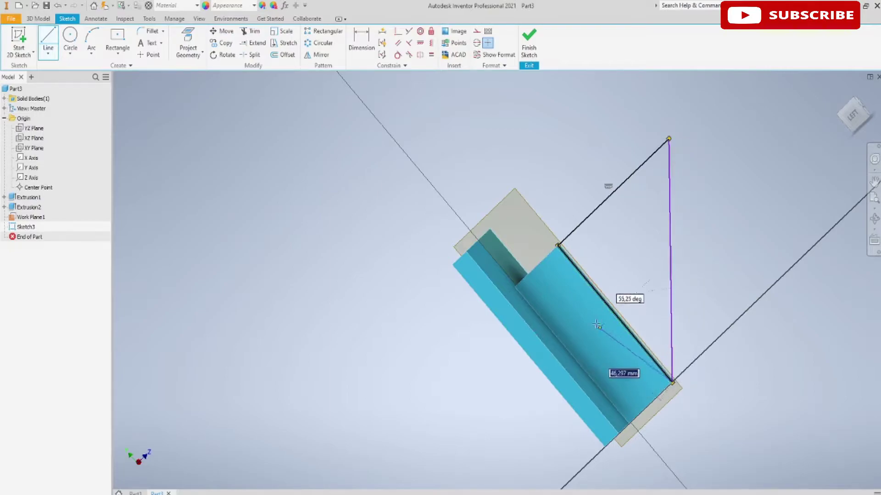
left_click(558, 245)
Add a 45° angle dimension between the plate edge and the triangle side, then finish.
left_click(361, 44)
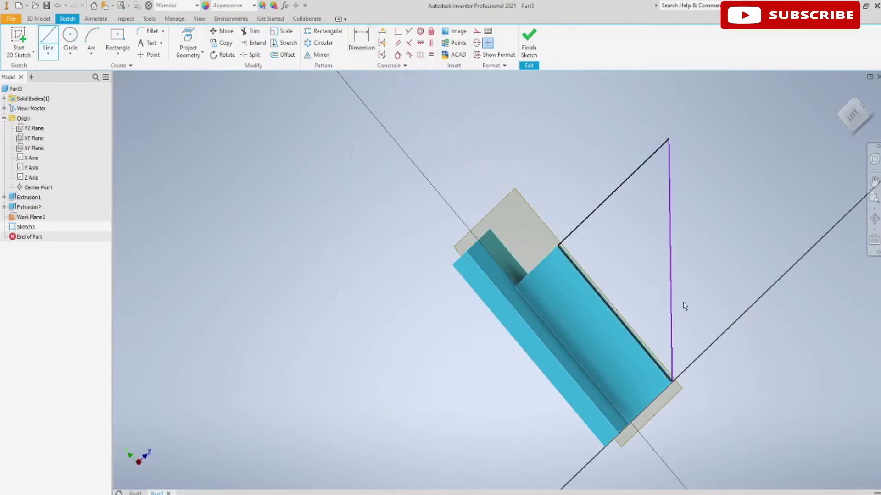
left_click(648, 352)
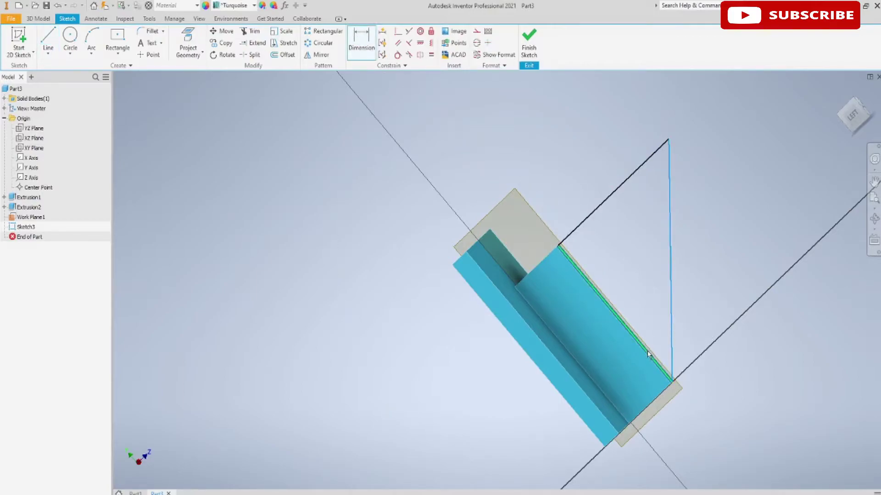
left_click(648, 304)
key("BackSpace")
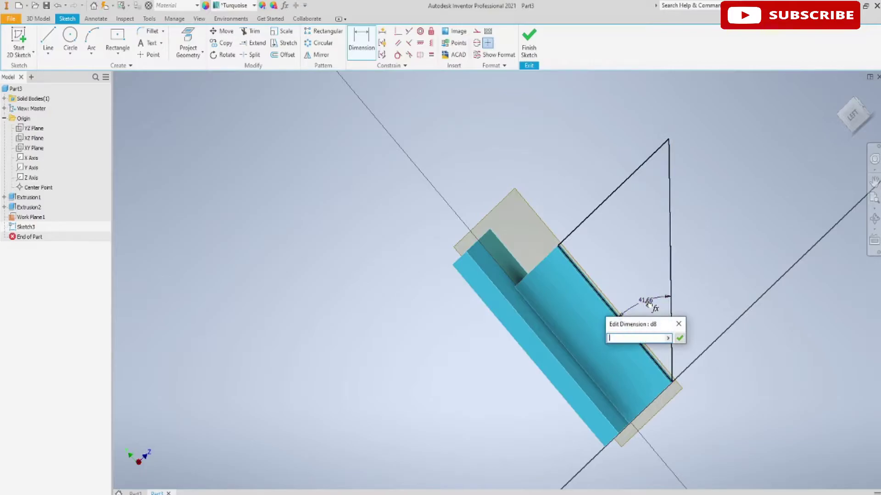
type("45")
key("Return")
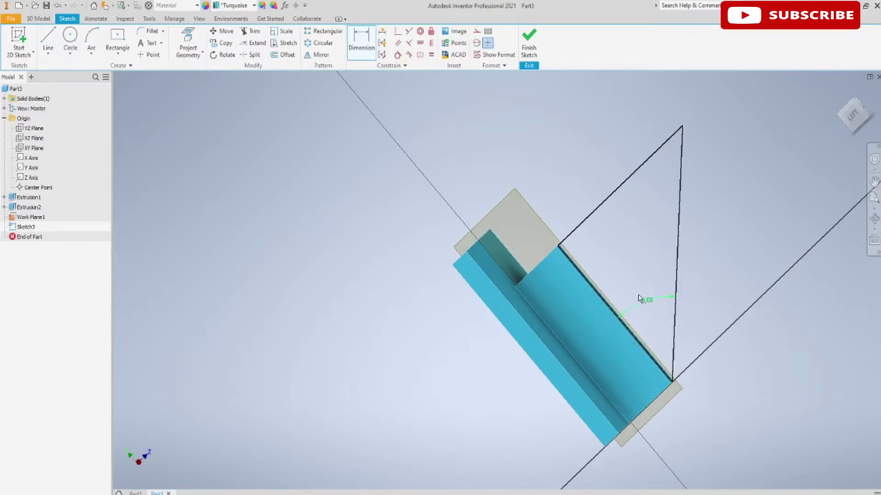
key("Escape")
left_click(531, 53)
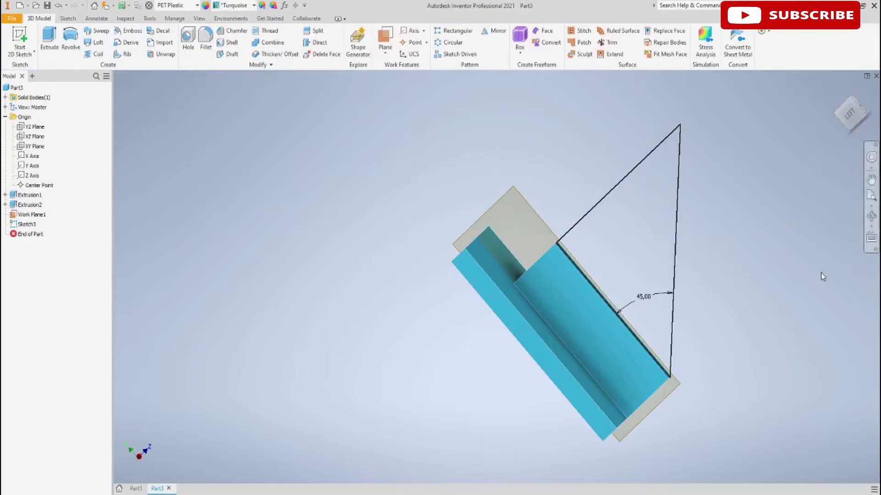
Extrude the triangle symmetrically 10 mm into the support fin.
middle_click_drag(798, 277, 661, 270, "shift")
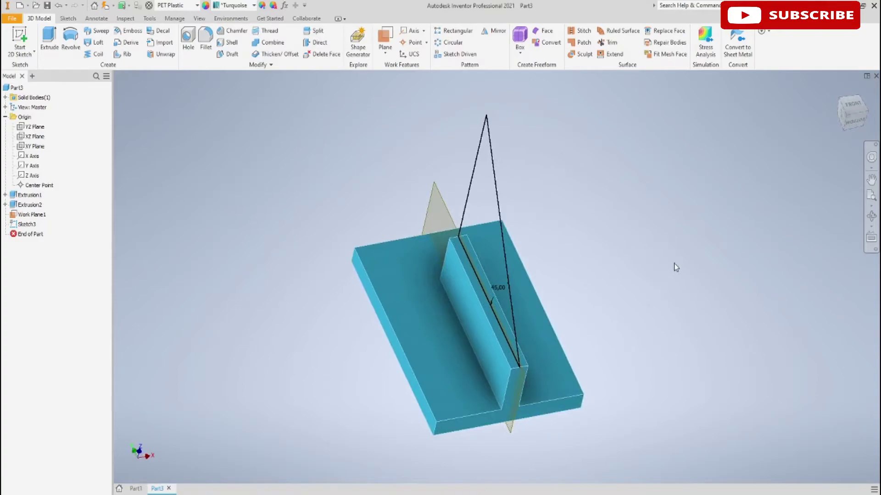
left_click(49, 39)
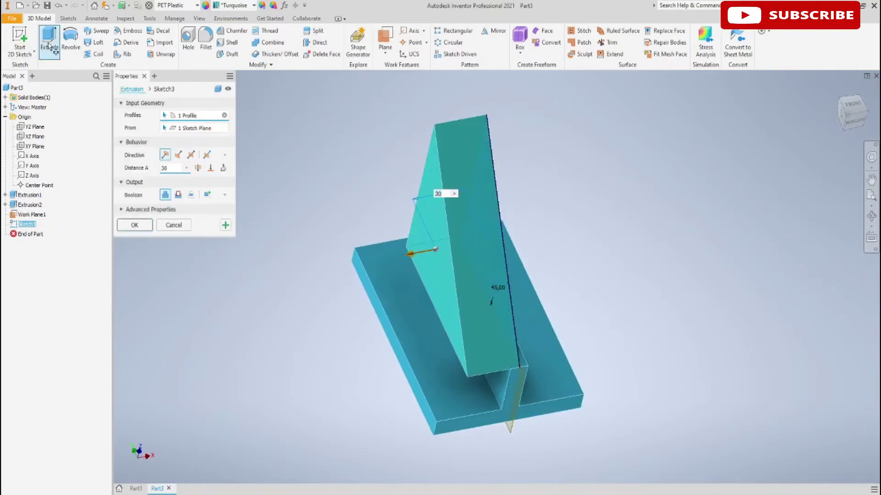
left_click(178, 155)
type("10")
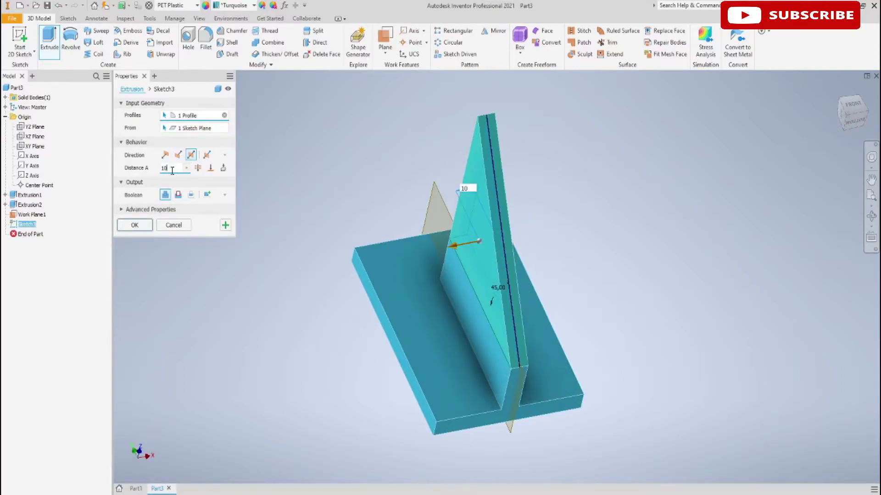
left_click(146, 229)
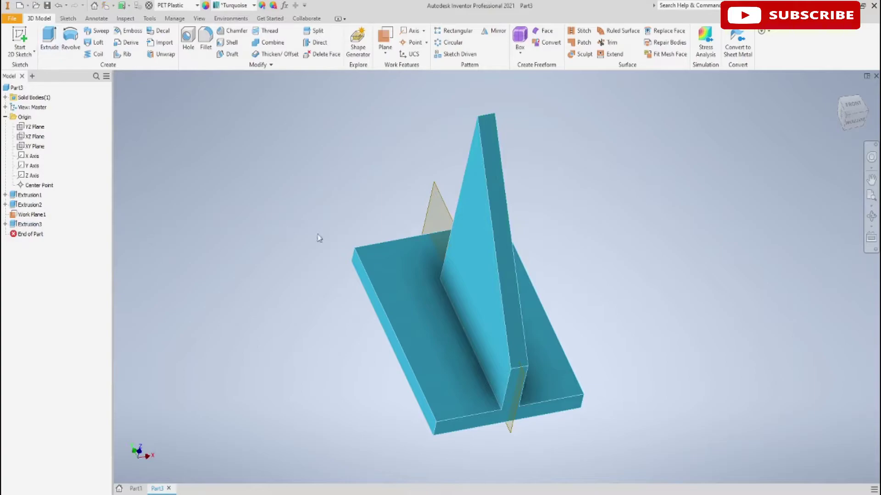
middle_click_drag(640, 290, 626, 284, "shift")
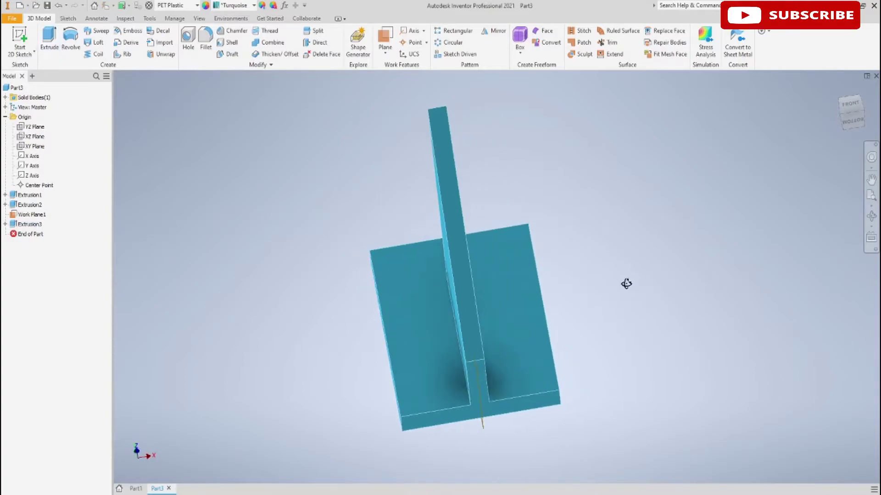
Start a sketch on the base face and project the vertical Z origin axis into it.
left_click(20, 45)
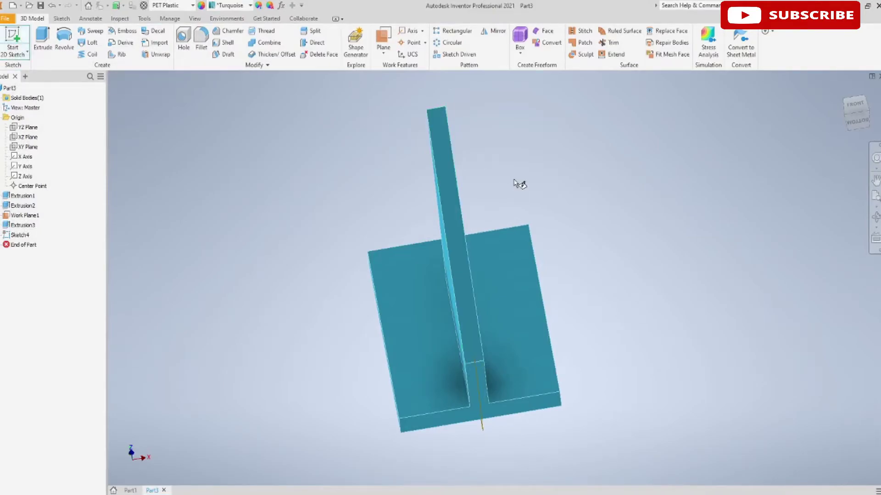
left_click(444, 184)
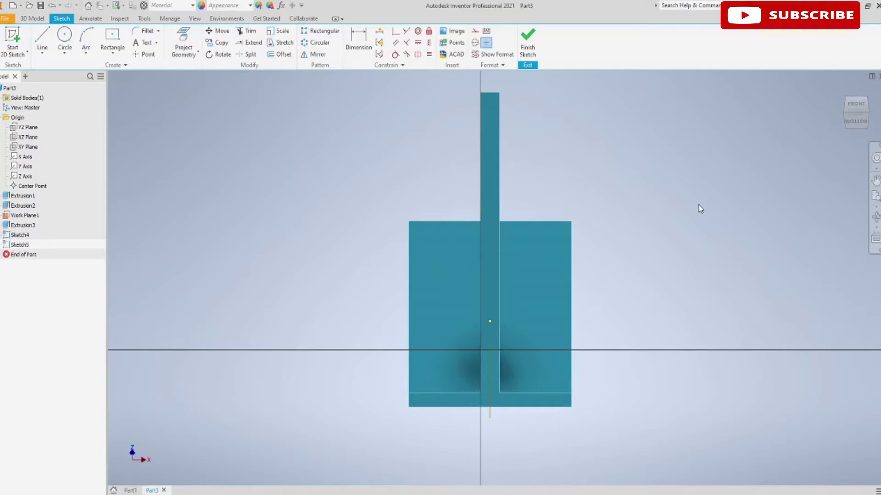
mouse_move(698, 196)
middle_mouse_down("shift")
mouse_move(703, 206)
mouse_move(657, 204)
middle_mouse_up("shift")
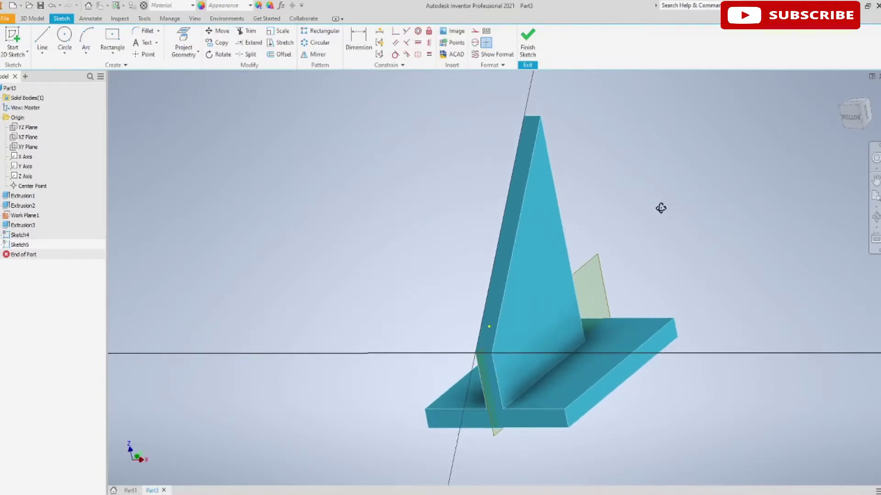
left_click(184, 42)
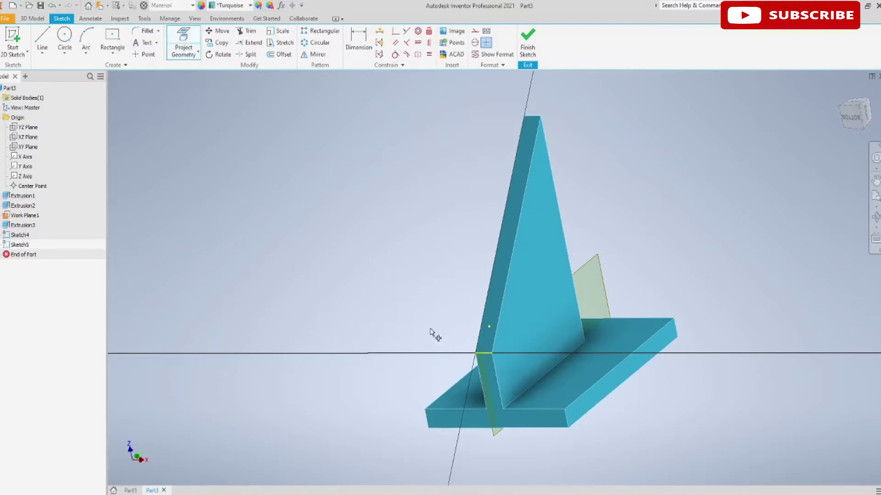
middle_click_drag(408, 308, 447, 308, "shift")
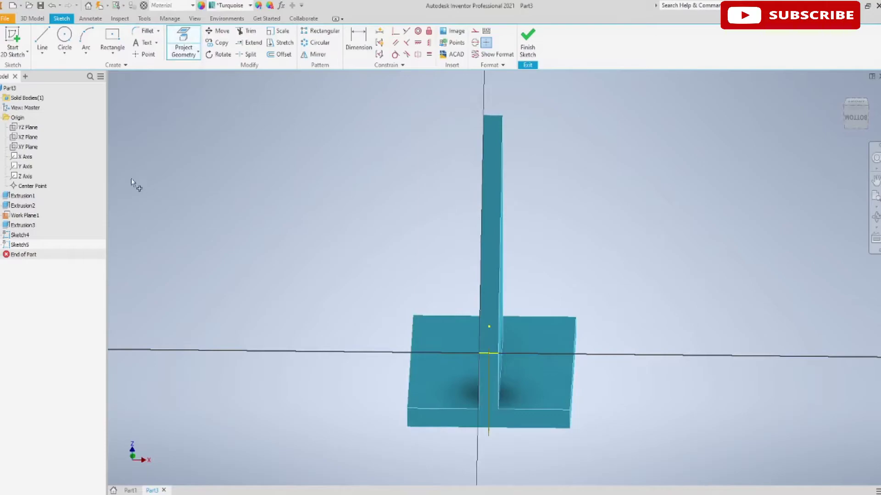
left_click(24, 170)
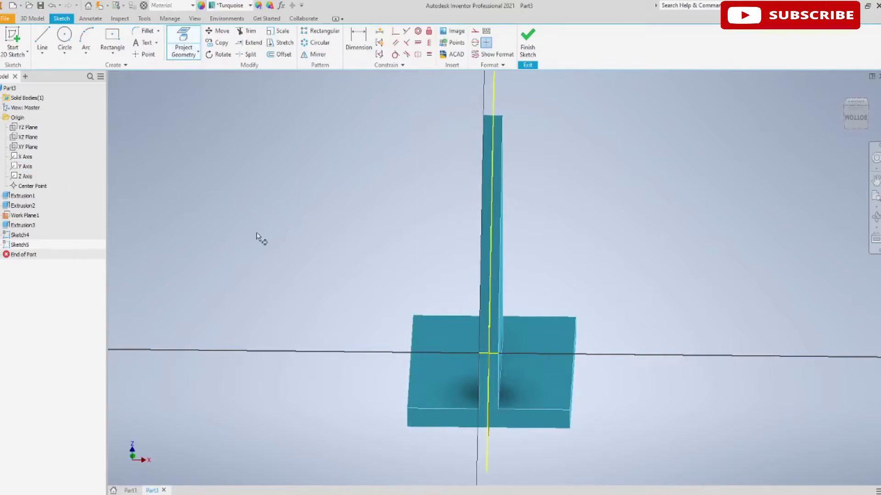
middle_click_drag(298, 234, 297, 234, "shift")
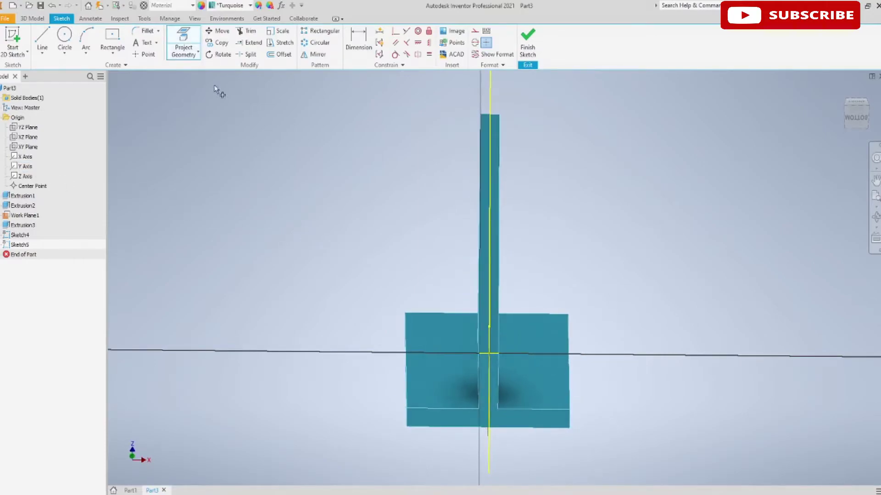
left_click(113, 54)
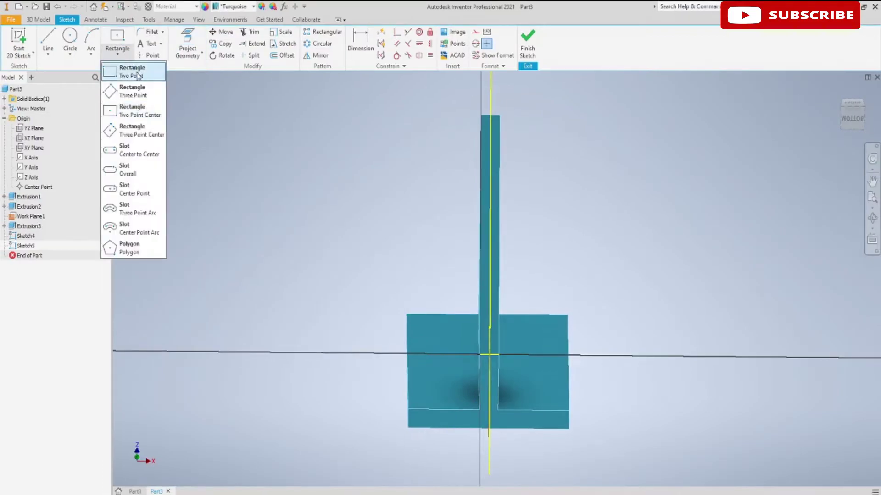
Draw a two-corner rectangle from the horizontal axis and dimension its width to 85.
left_click(133, 73)
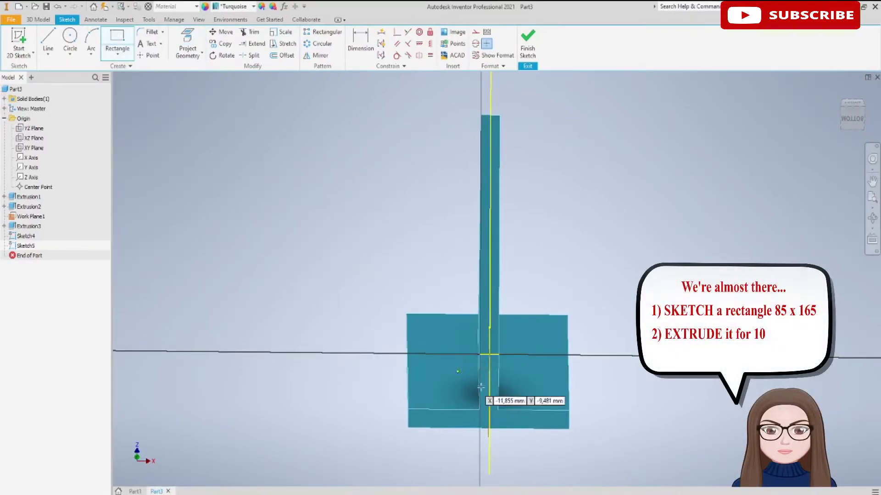
left_click(453, 355)
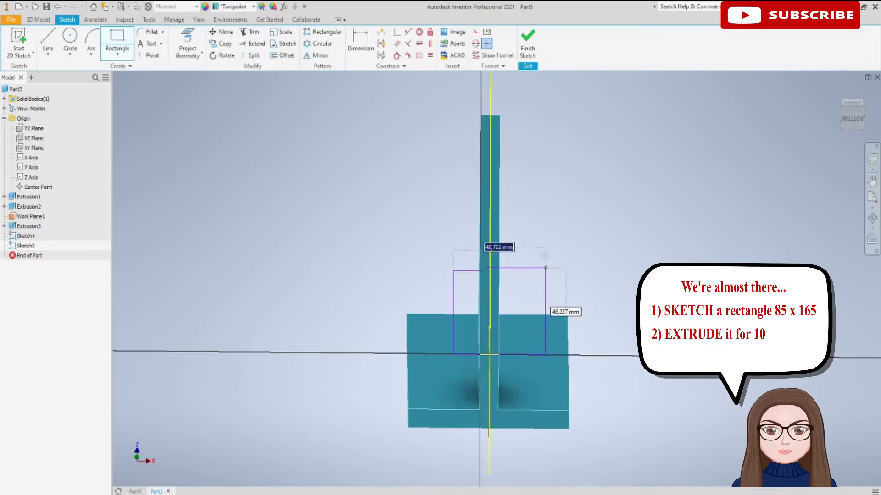
left_click(532, 85)
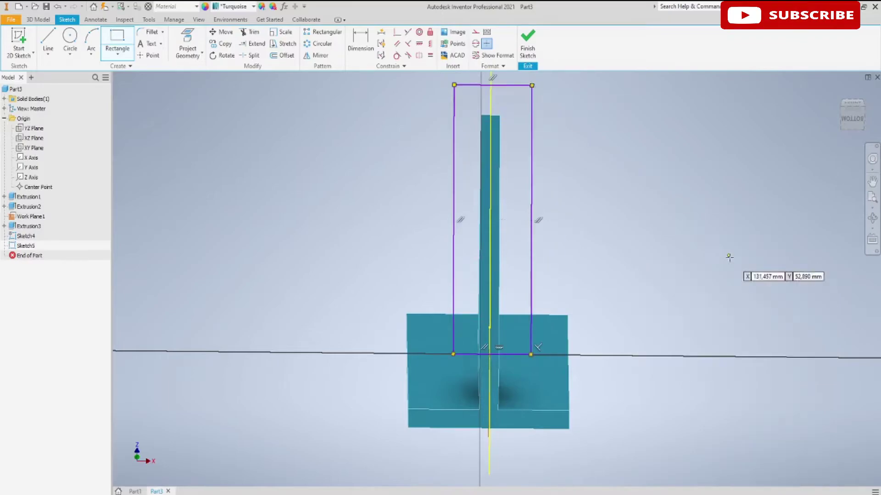
left_click(356, 43)
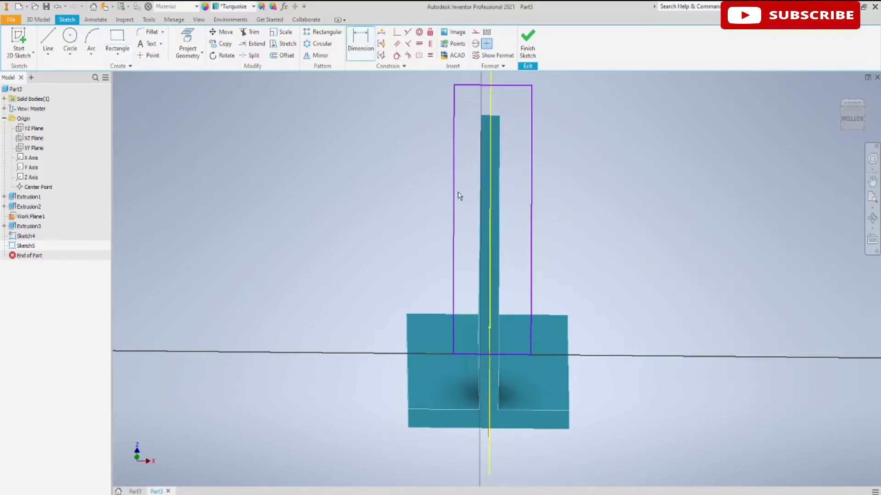
left_click(456, 193)
left_click(530, 191)
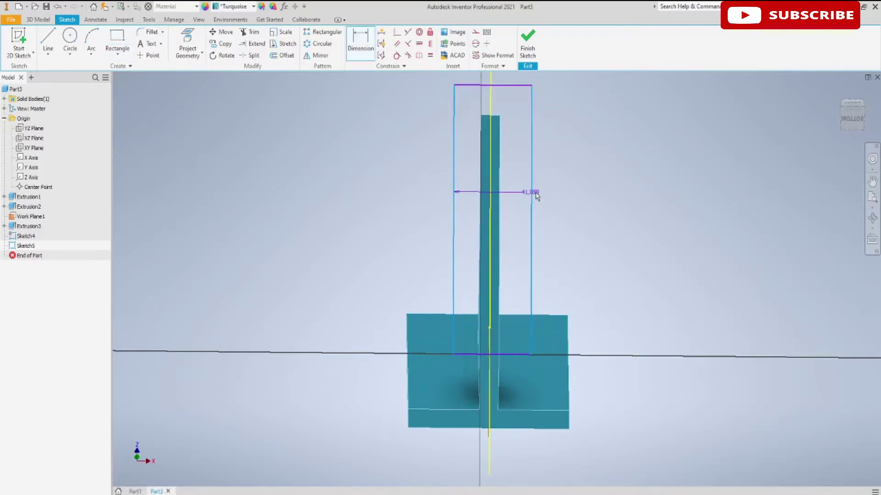
left_click(579, 197)
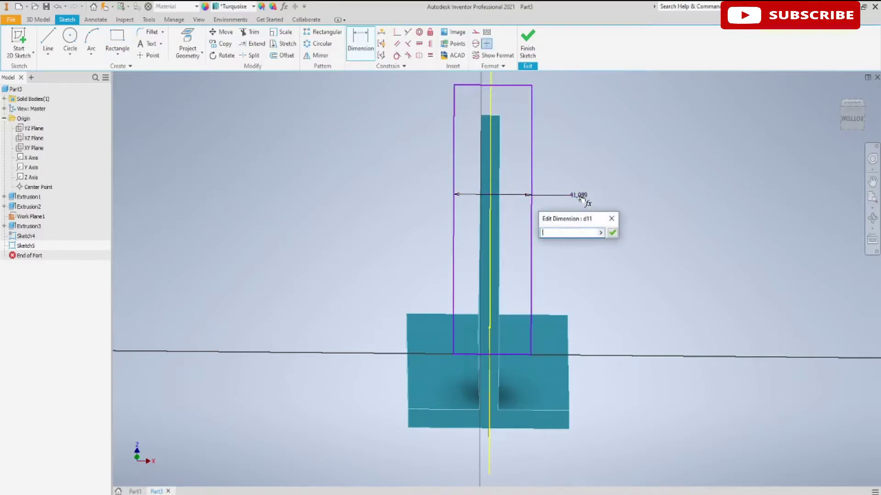
type("85")
key("Return")
Dimension the rectangle's height to 165.
scroll(615, 237, "down", 2)
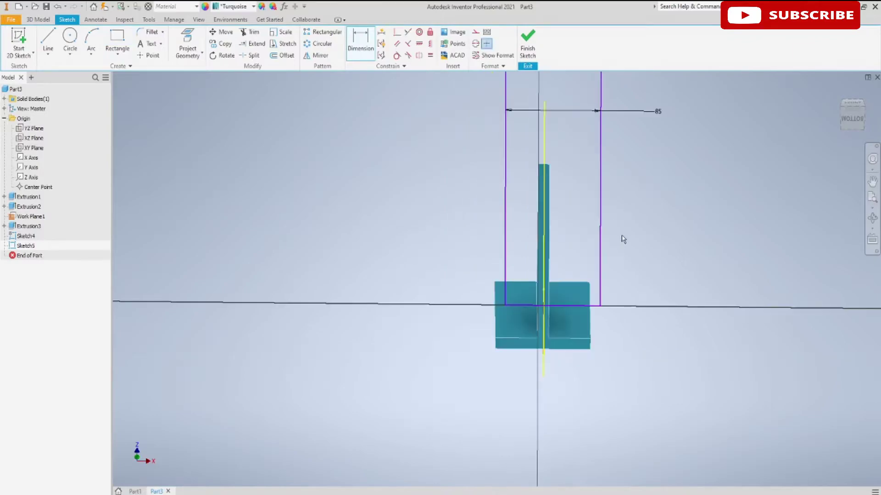
middle_click_drag(648, 243, 620, 343)
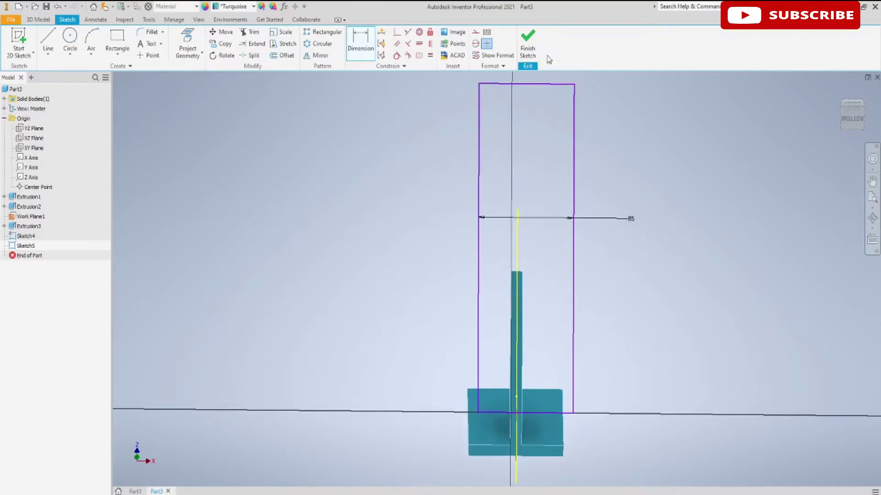
left_click(549, 85)
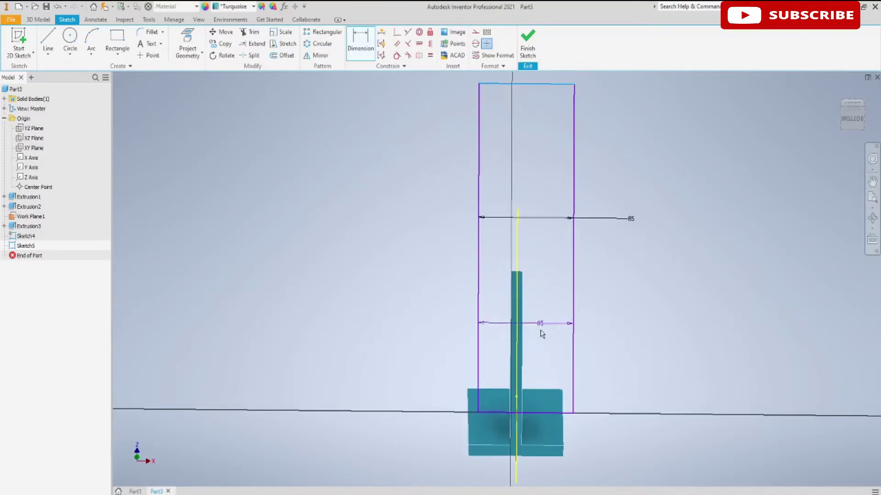
left_click(537, 408)
left_click(369, 284)
key("BackSpace")
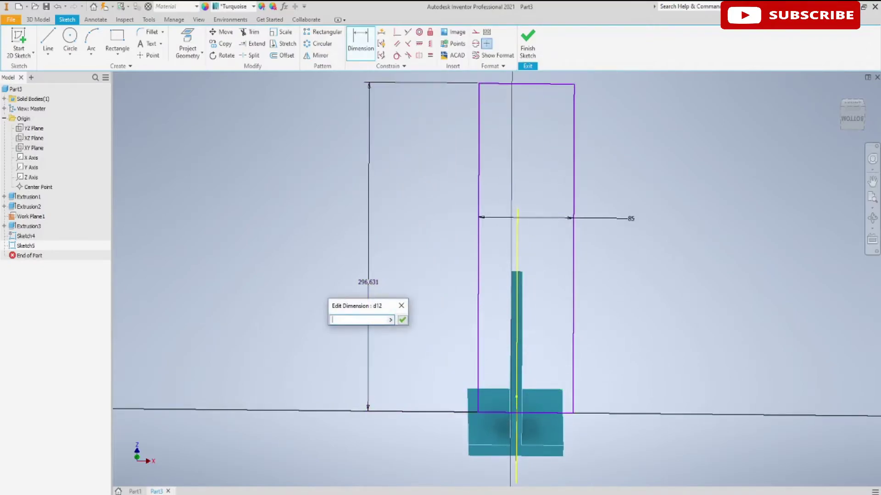
type("165")
key("Return")
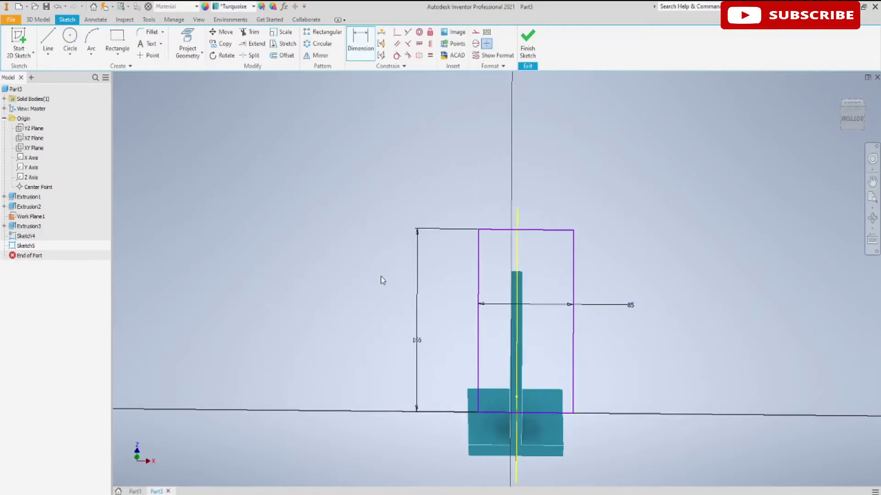
Make the rectangle's two vertical sides symmetric about the centreline.
left_click(420, 56)
left_click(478, 316)
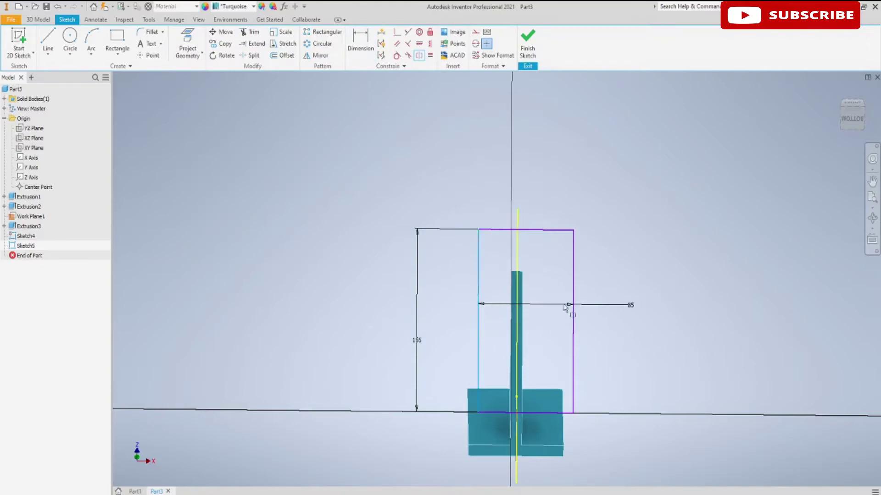
left_click(573, 298)
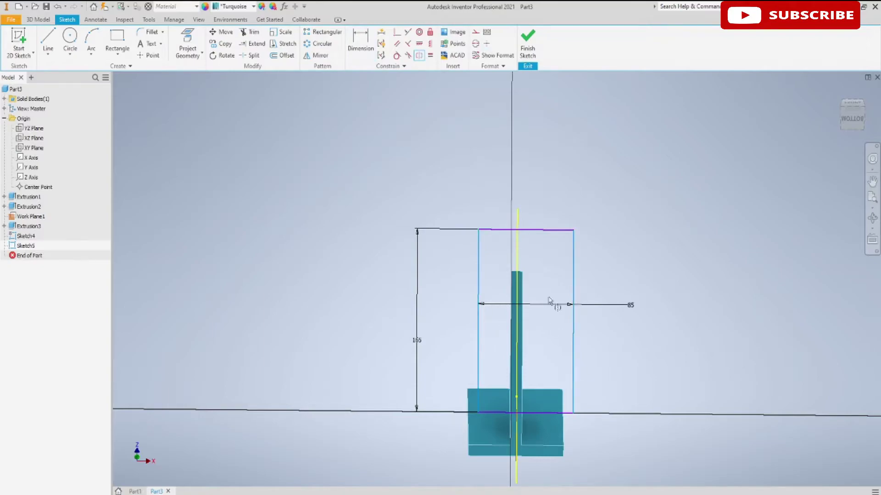
left_click(518, 270)
mouse_move(688, 374)
middle_mouse_down("shift")
mouse_move(661, 365)
mouse_move(647, 376)
middle_mouse_up("shift")
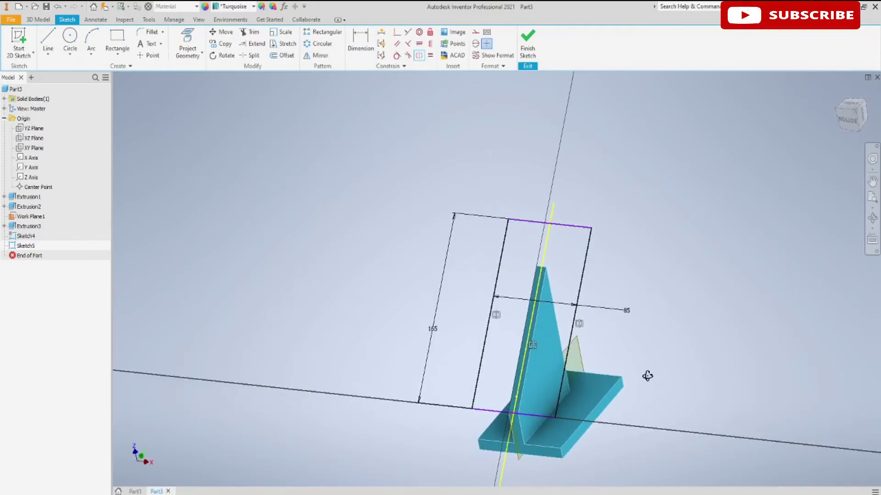
Extrude all the rectangle regions 10 mm into the back plate and orbit to inspect it.
key("p")
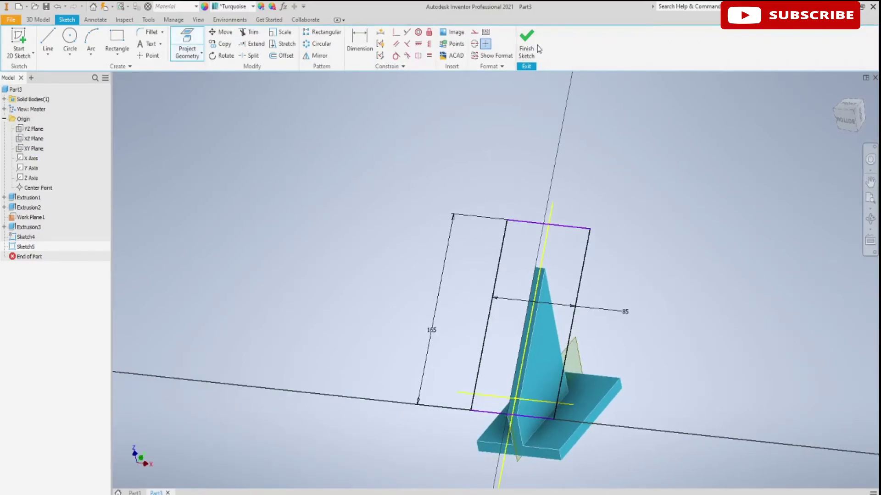
left_click(526, 43)
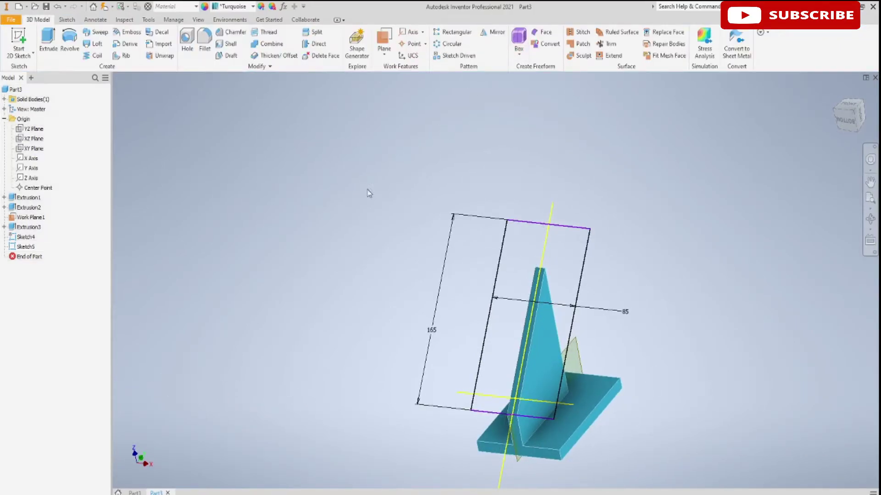
left_click(47, 39)
left_click(519, 263)
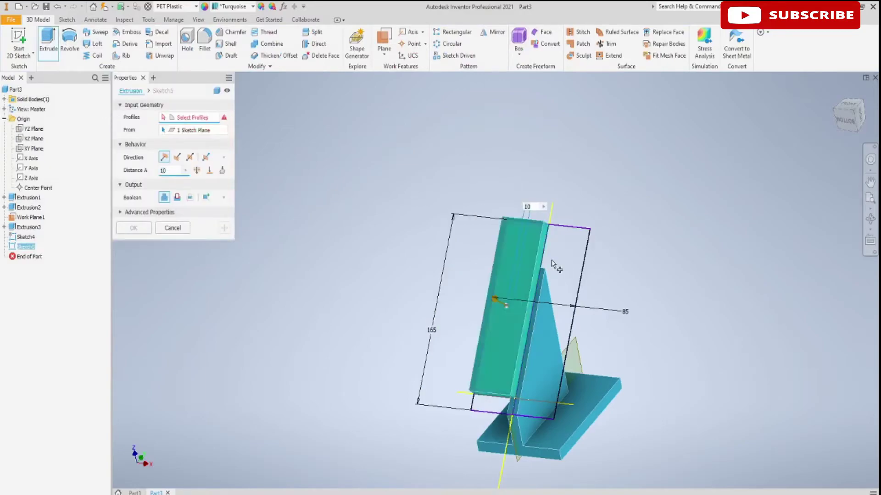
left_click(536, 276)
left_click(563, 269)
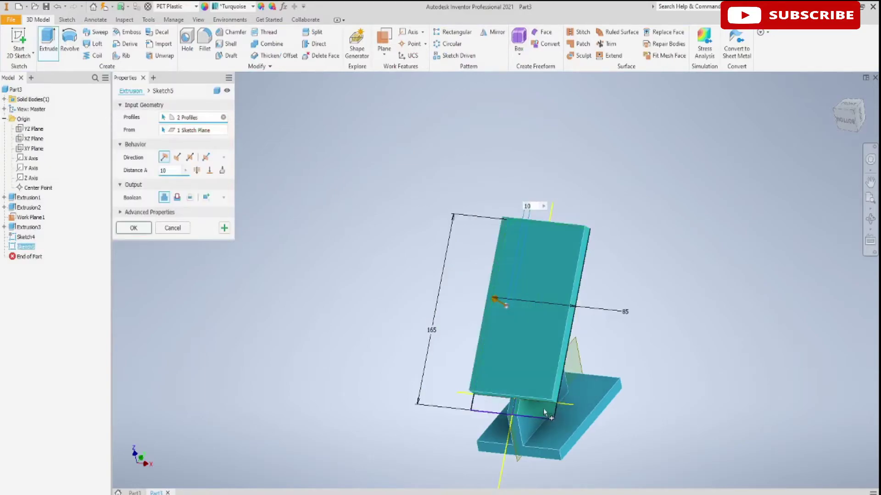
left_click(502, 412)
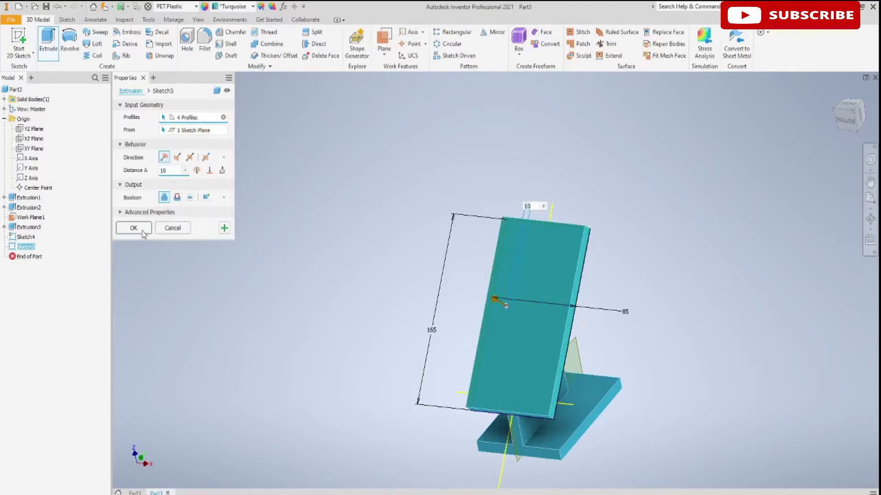
left_click(133, 228)
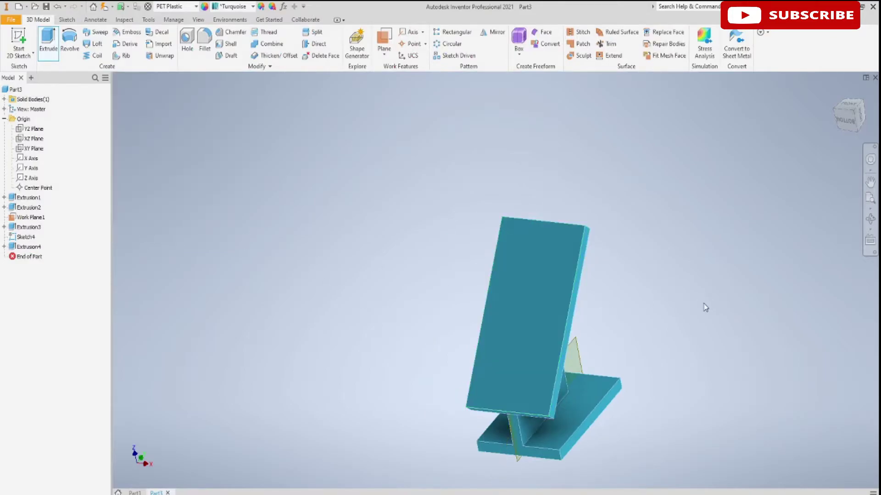
middle_click_drag(673, 271, 629, 281, "shift")
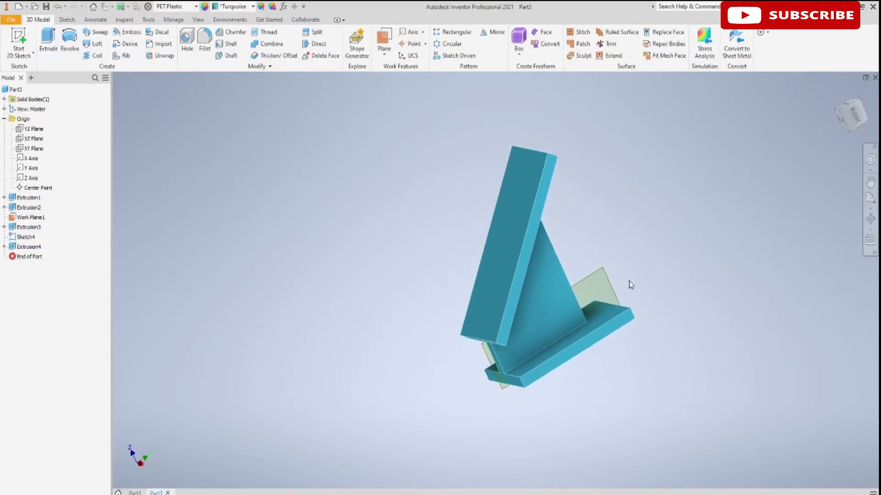
mouse_move(343, 293)
middle_mouse_down("shift")
mouse_move(345, 267)
mouse_move(359, 261)
middle_mouse_up("shift")
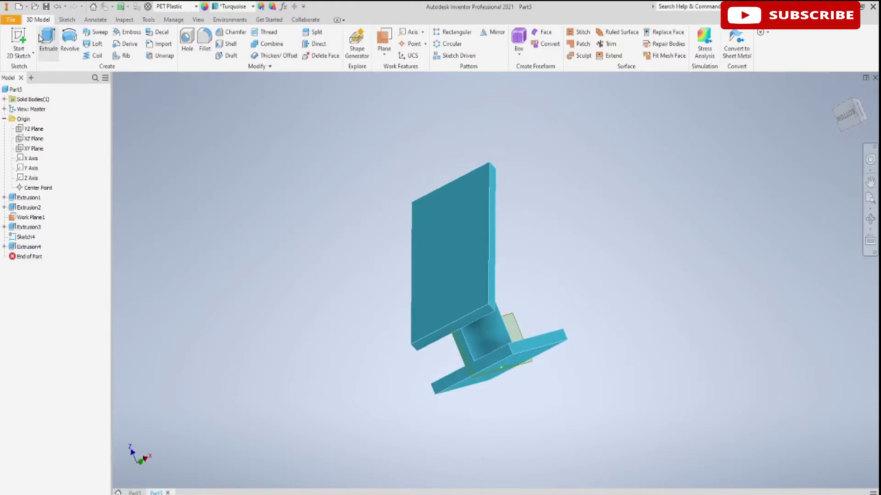
Start a sketch on the model face and project the top slab's outline into it.
left_click(18, 44)
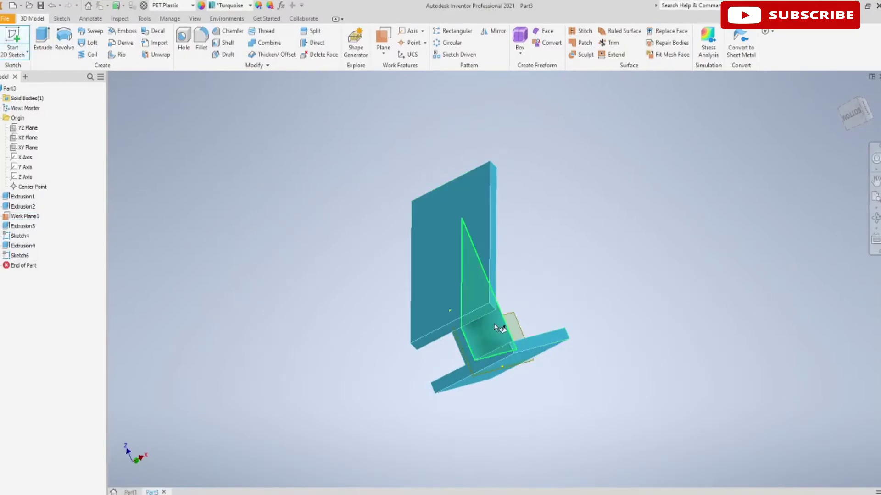
left_click(479, 315)
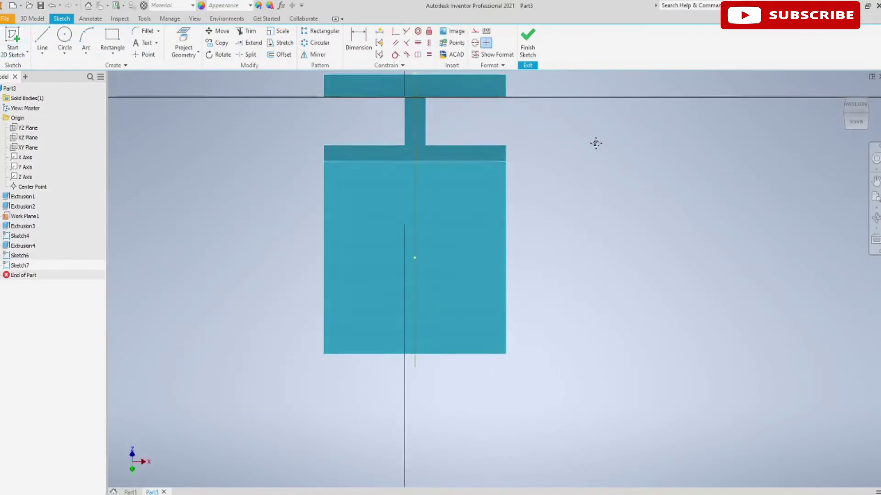
middle_click_drag(596, 144, 602, 279)
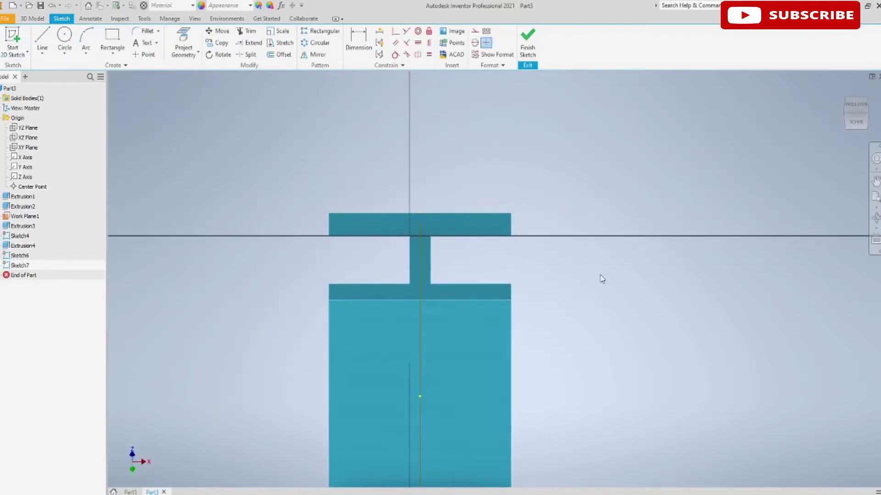
left_click(183, 43)
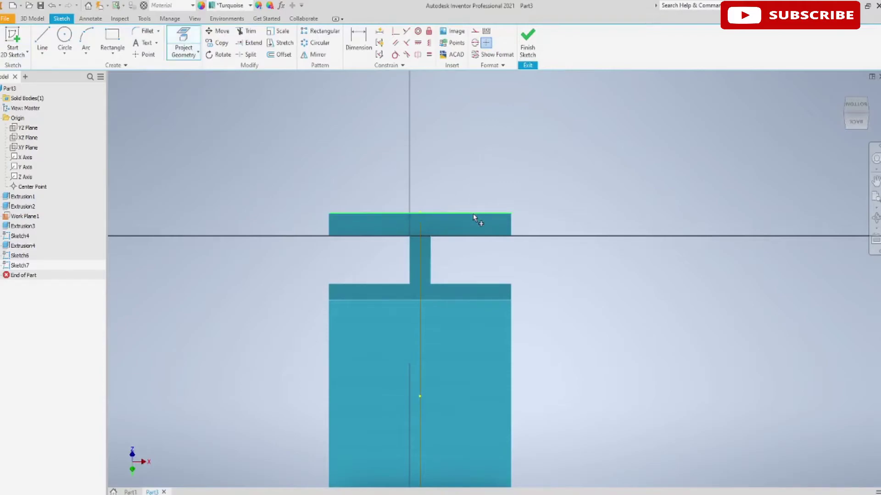
left_click(374, 223)
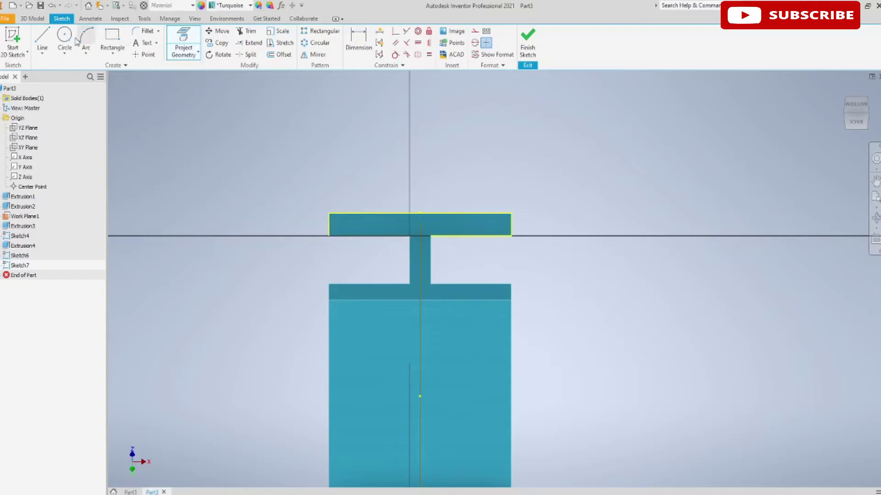
left_click(43, 39)
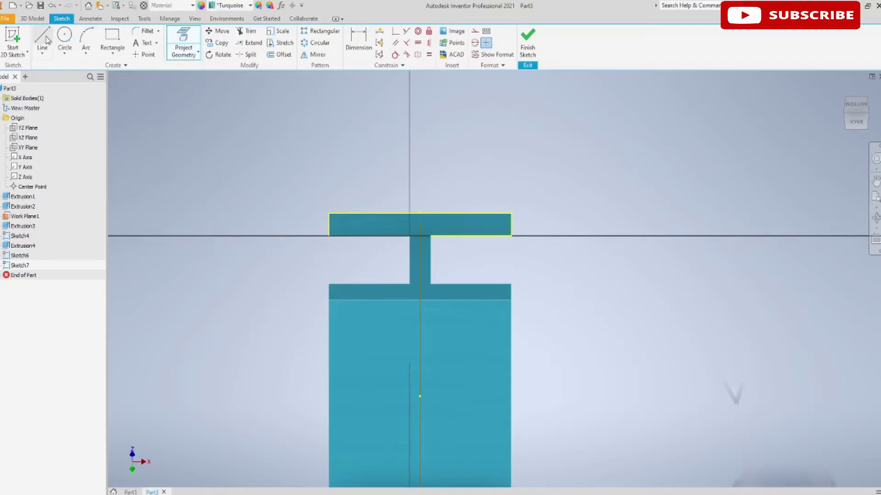
Draw an 18 by 20 tab rectangle from the slab's right corner.
left_click(511, 236)
type("18")
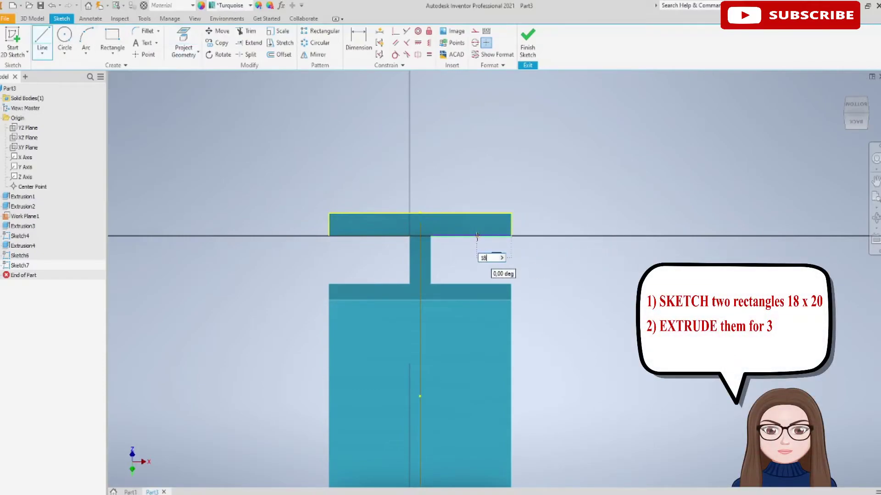
key("Return")
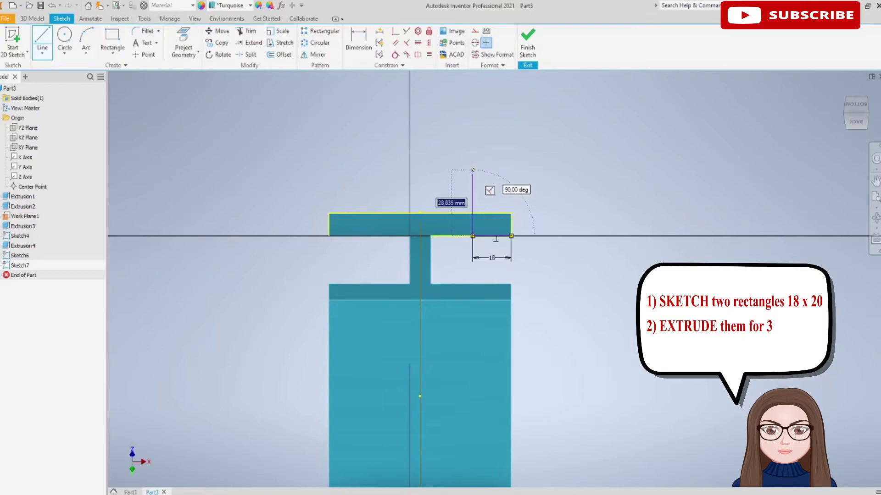
type("20")
key("Return")
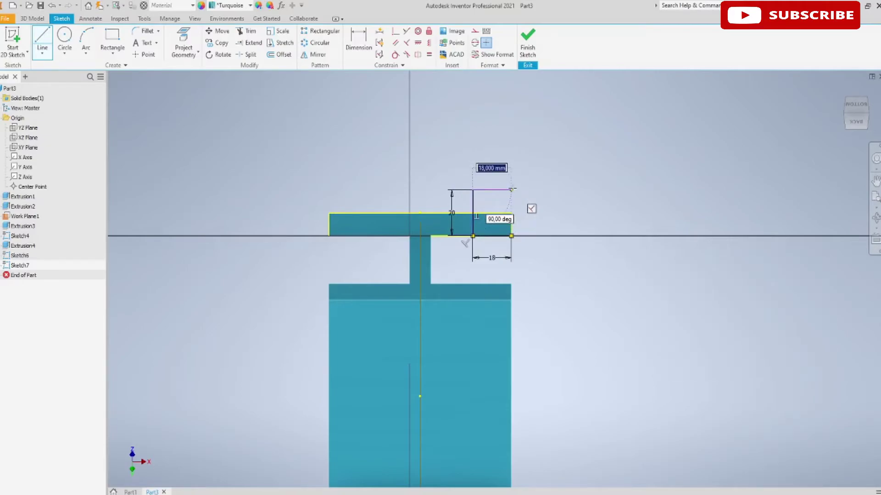
left_click(512, 188)
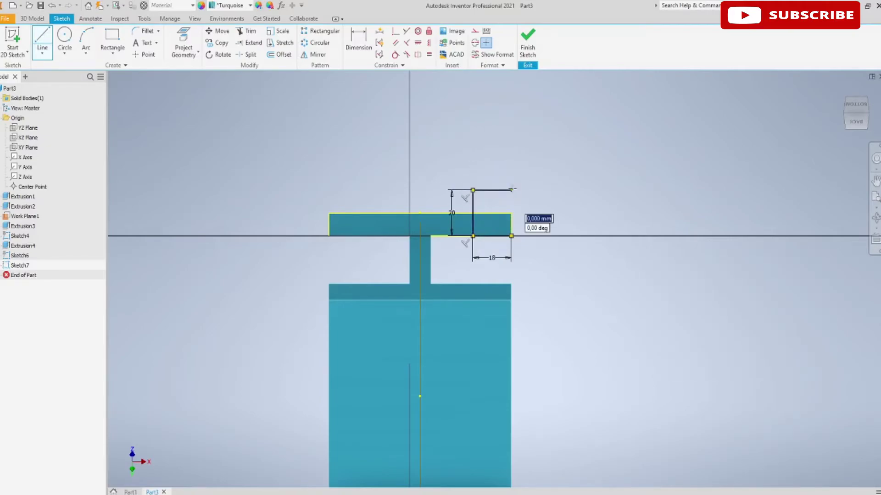
left_click(512, 236)
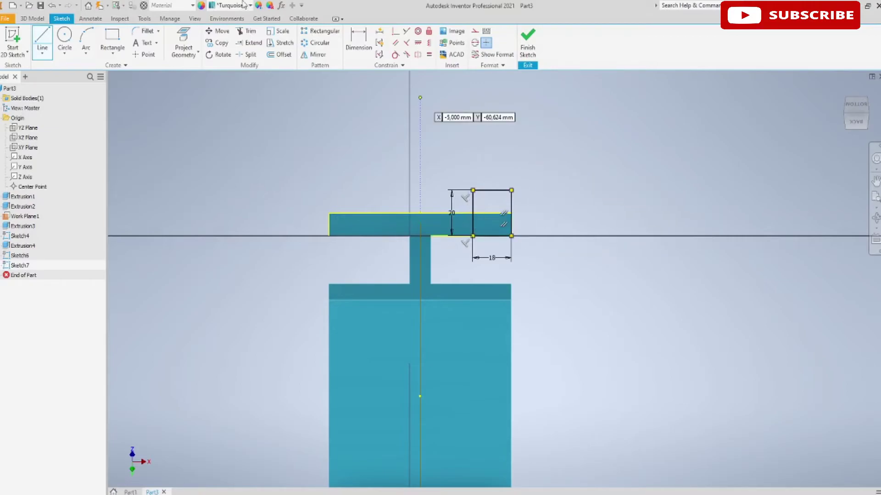
Project the Y Axis, mirror the tab rectangle across it, and finish the sketch.
left_click(181, 41)
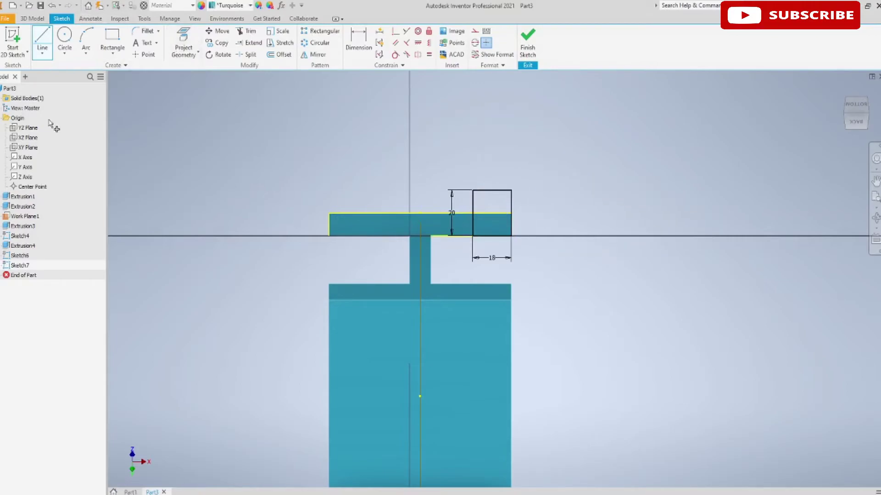
left_click(26, 168)
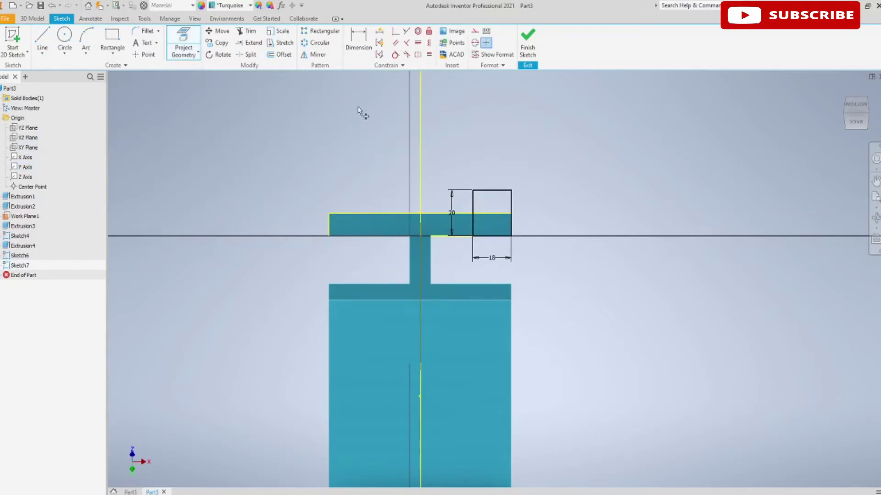
left_click(314, 54)
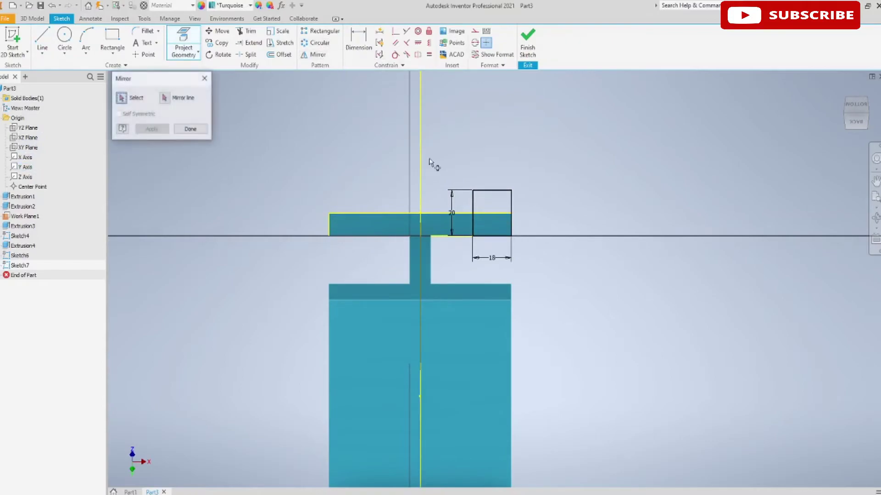
left_click(475, 191)
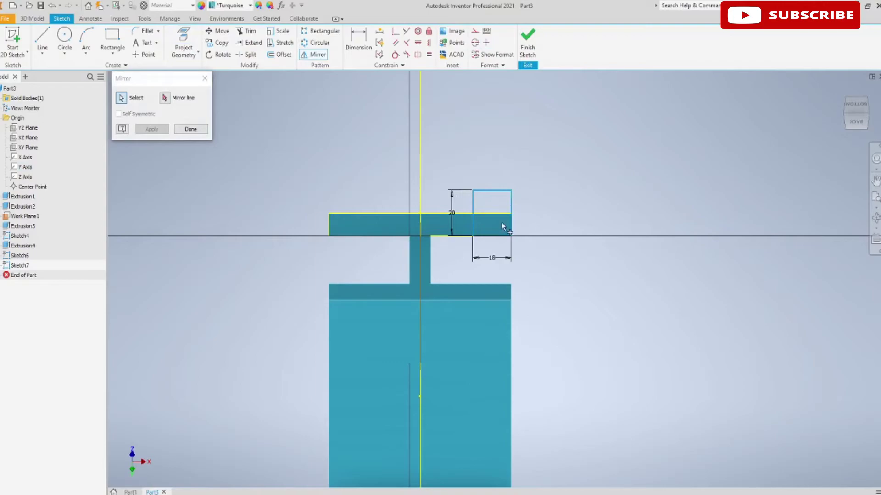
left_click(504, 235)
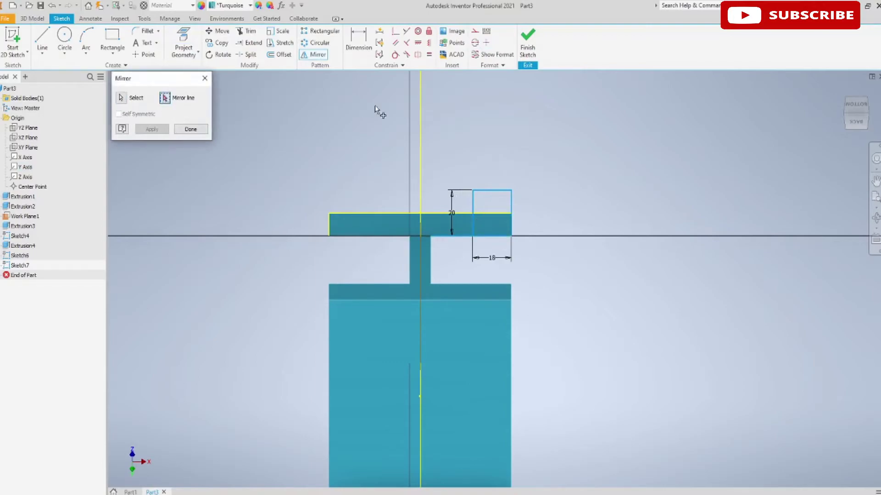
left_click(420, 112)
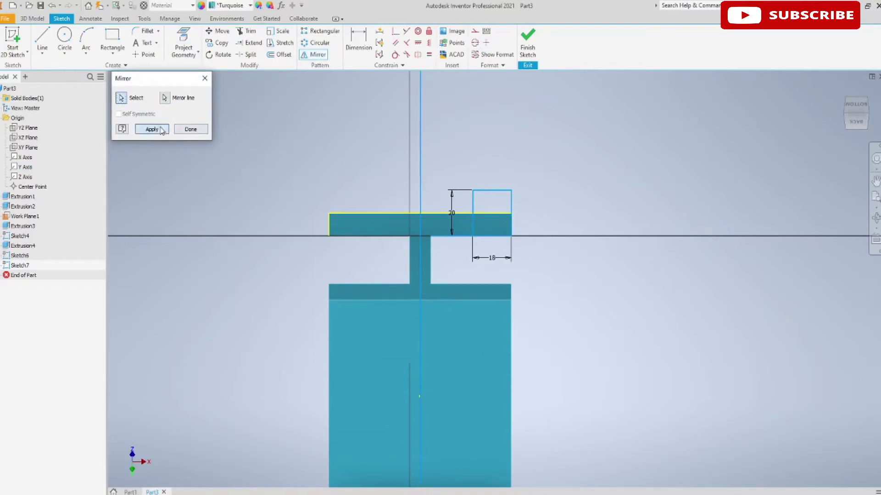
left_click(152, 129)
left_click(190, 128)
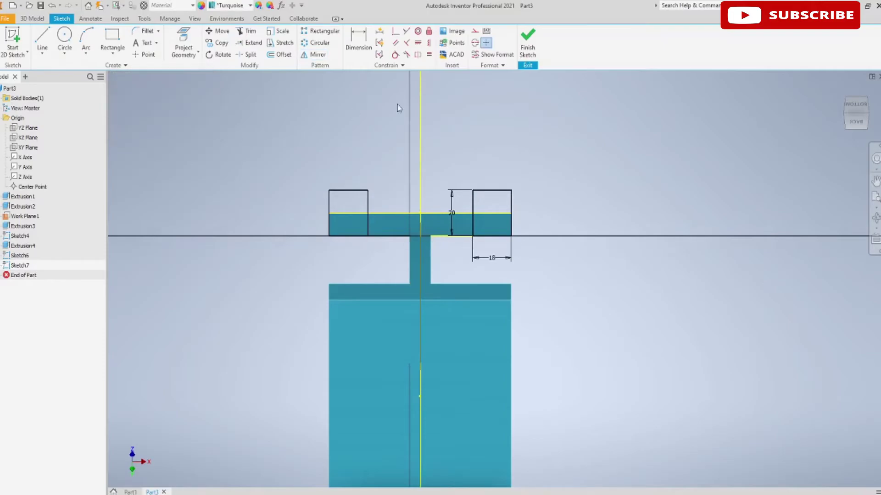
left_click(528, 44)
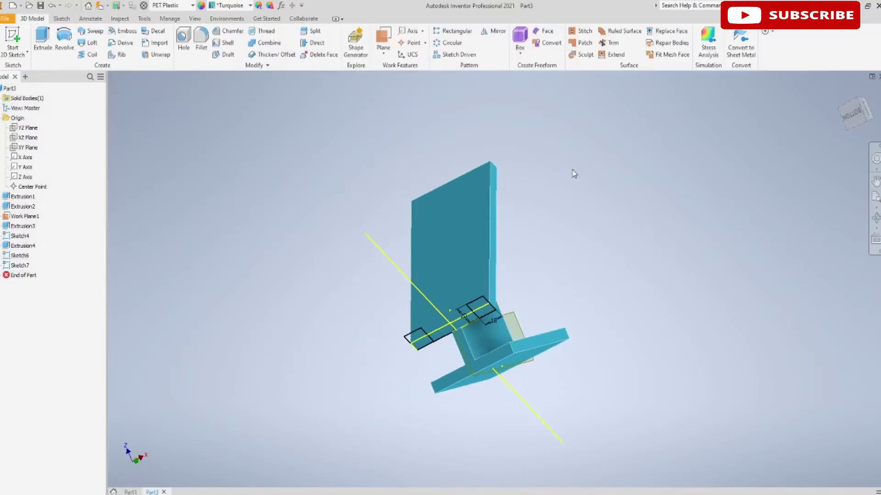
Extrude the four Sketch7 rectangles 3 mm off the slab.
left_click(43, 41)
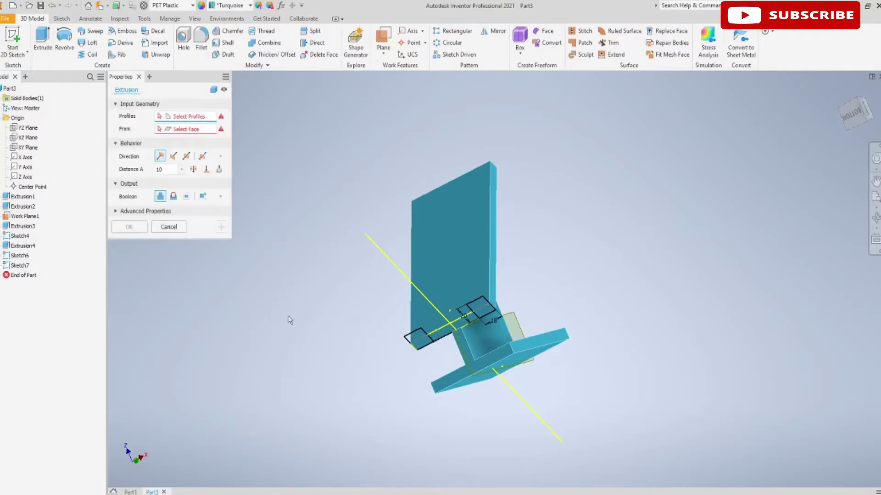
scroll(546, 291, "down", 4)
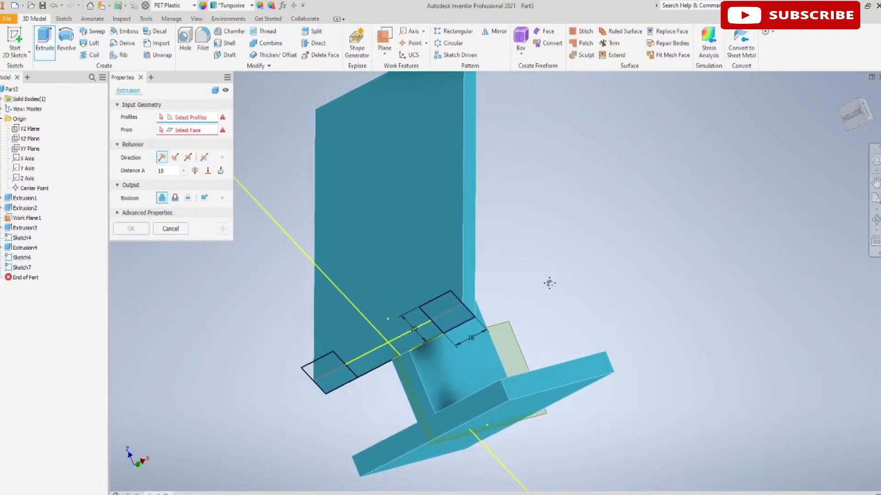
mouse_move(552, 296)
middle_mouse_down("shift")
mouse_move(551, 255)
mouse_move(522, 271)
middle_mouse_up("shift")
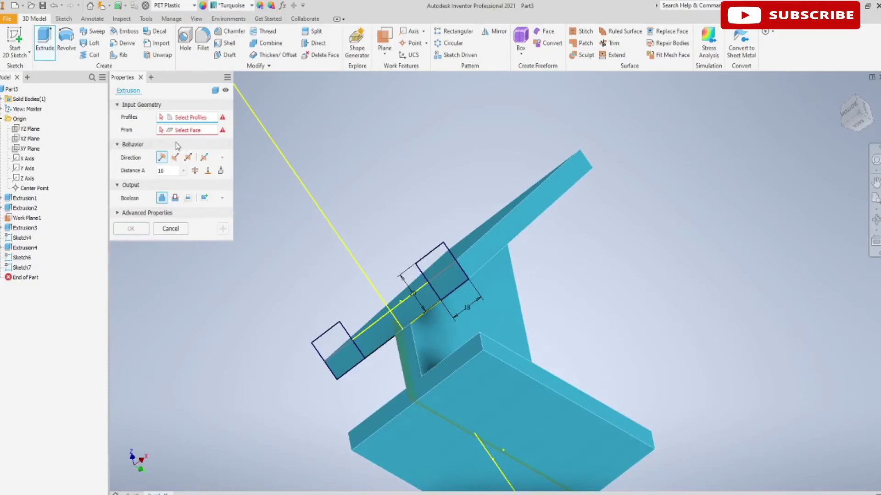
mouse_move(328, 344)
middle_mouse_down("shift")
mouse_move(571, 304)
mouse_move(497, 346)
mouse_move(591, 293)
middle_mouse_up("shift")
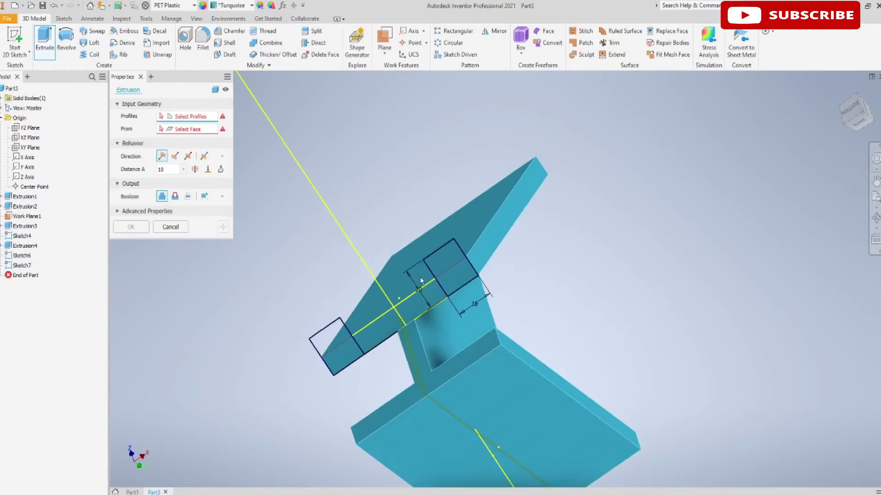
left_click(456, 284)
left_click(453, 262)
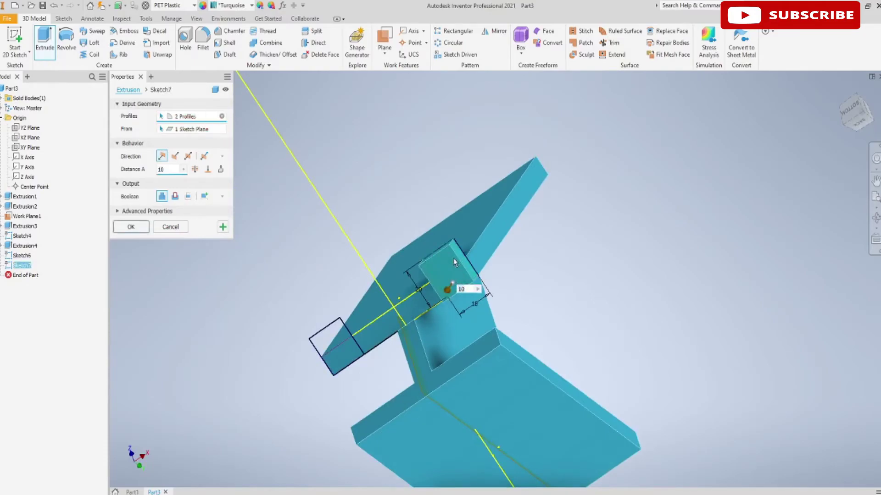
left_click(340, 344)
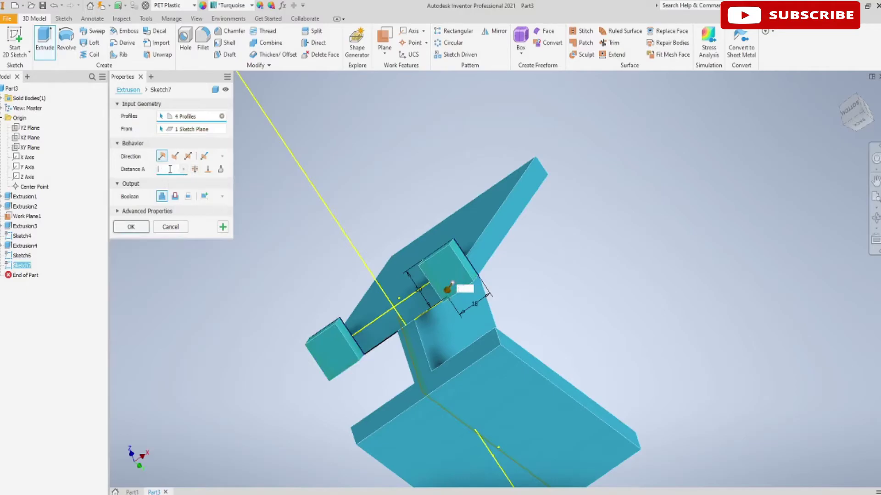
type("3")
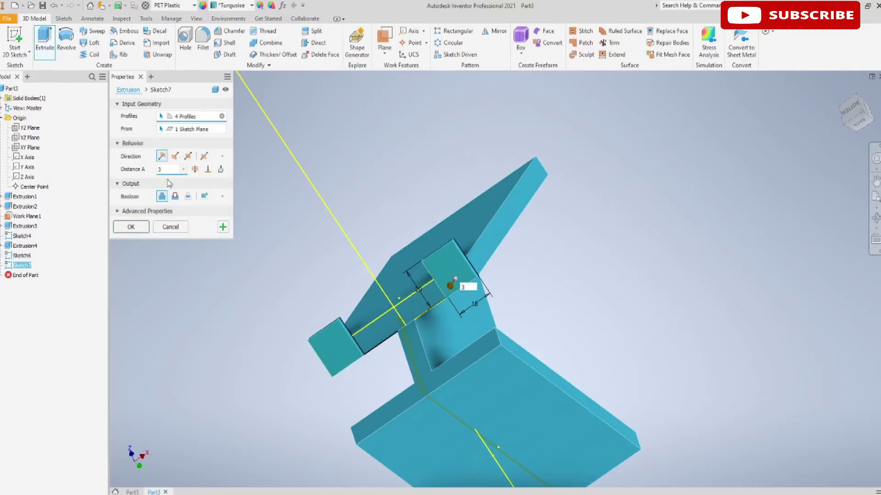
left_click(144, 230)
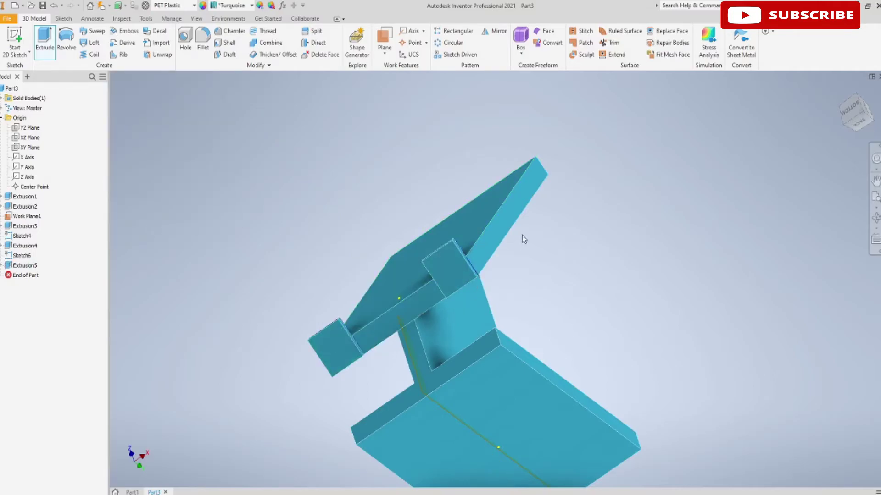
Start a new sketch on the small tab face.
middle_click_drag(552, 230, 521, 289, "shift")
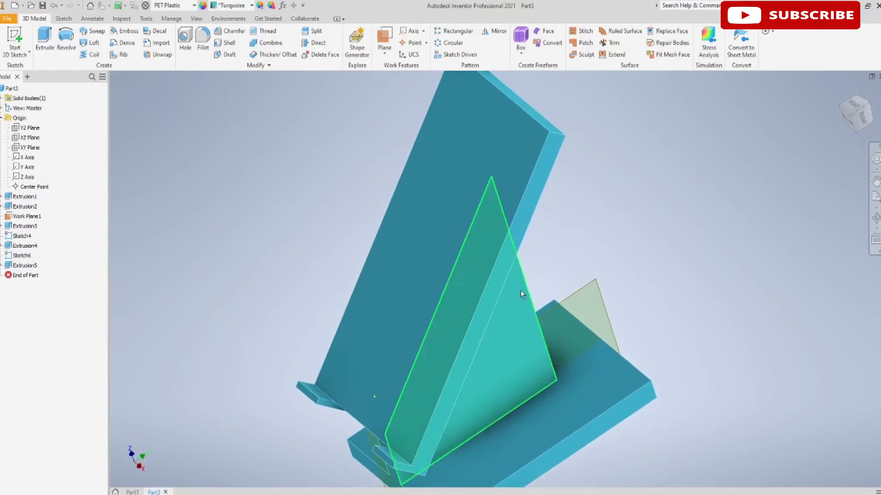
middle_click_drag(635, 280, 650, 216)
left_click(11, 40)
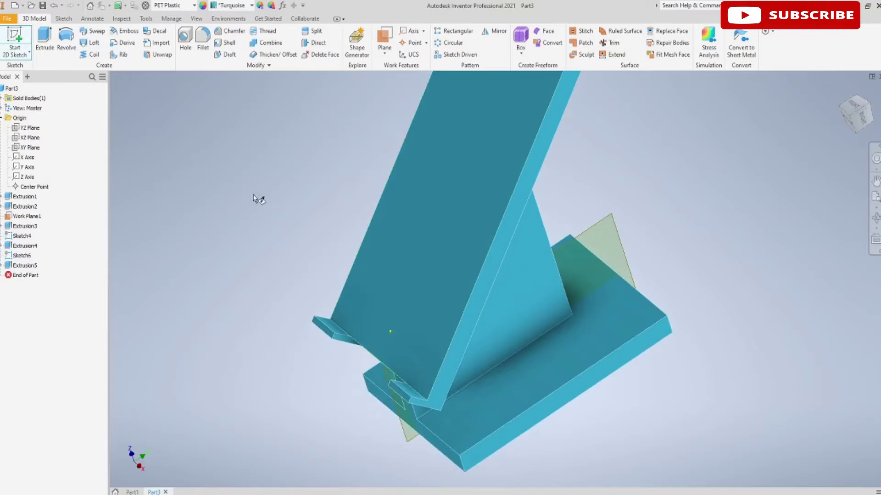
left_click(339, 329)
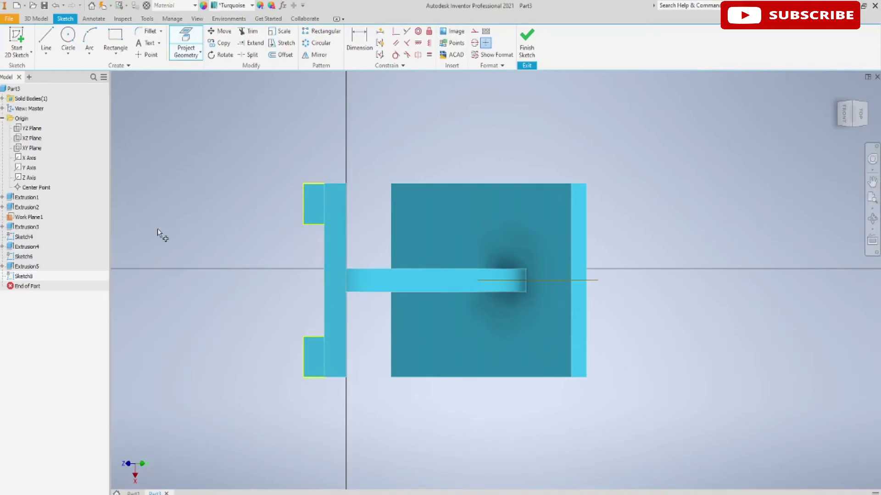
Draw a small 10 by 18 rectangle over the upper tab's end.
left_click(44, 41)
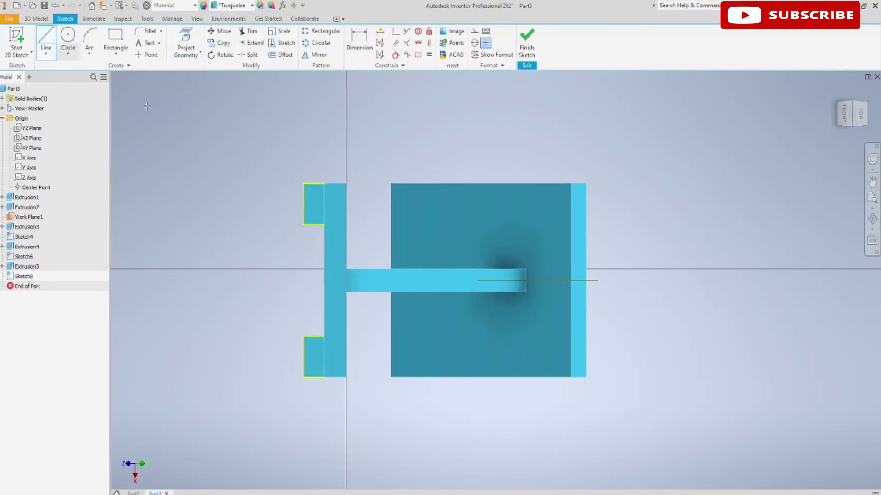
left_click(323, 184)
left_click(303, 183)
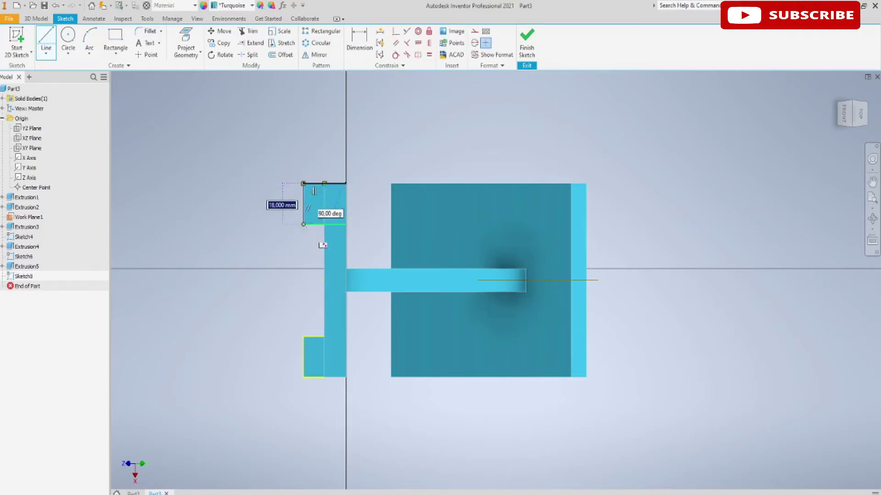
left_click(303, 224)
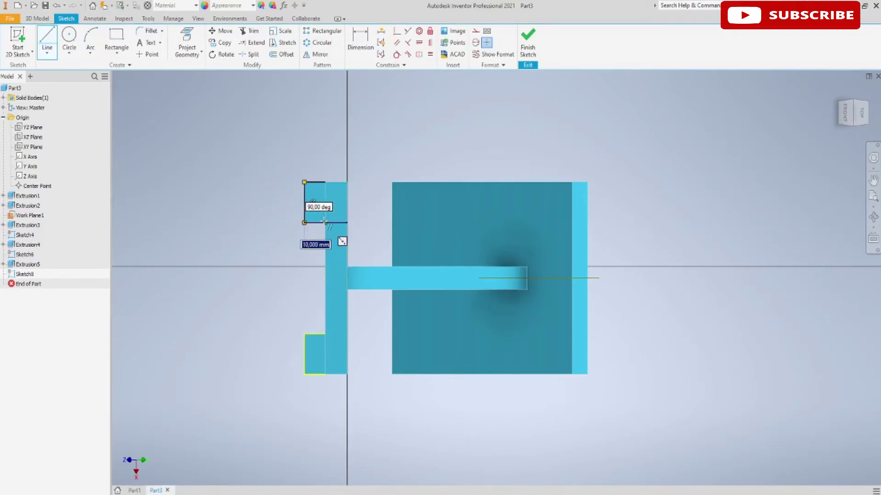
left_click(325, 222)
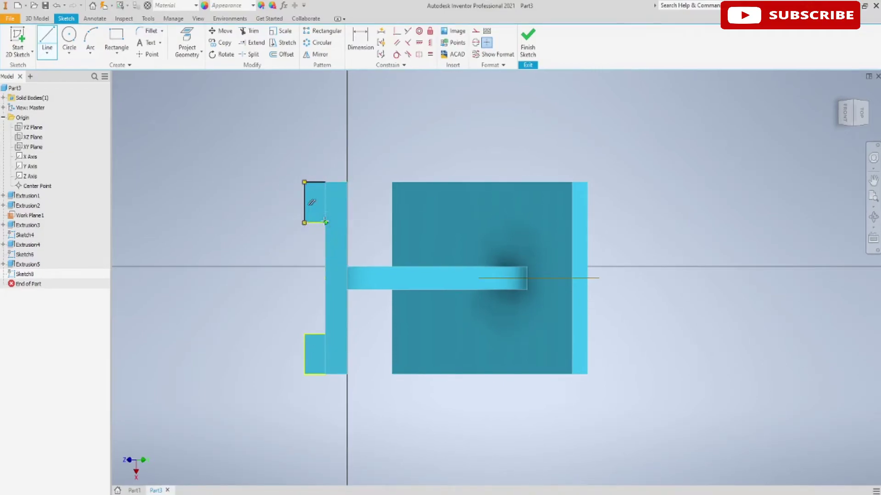
left_click(325, 184)
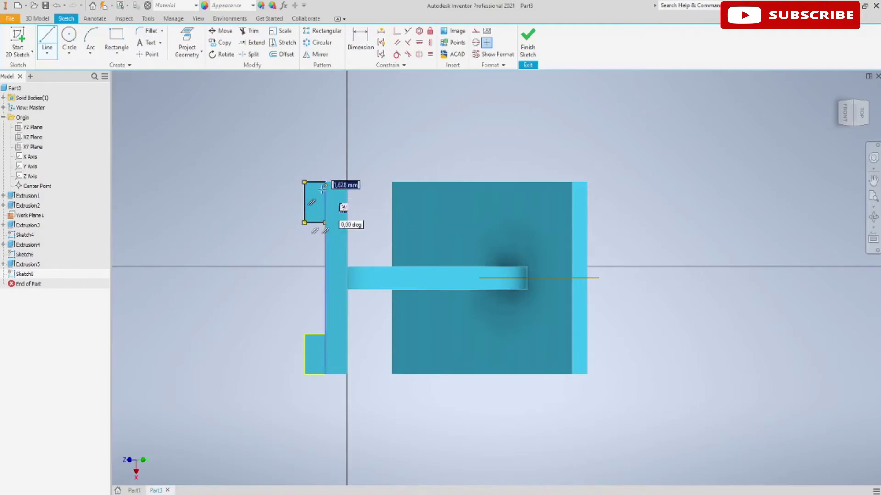
Draw the matching rectangle over the lower tab's end and finish the sketch.
left_click(324, 334)
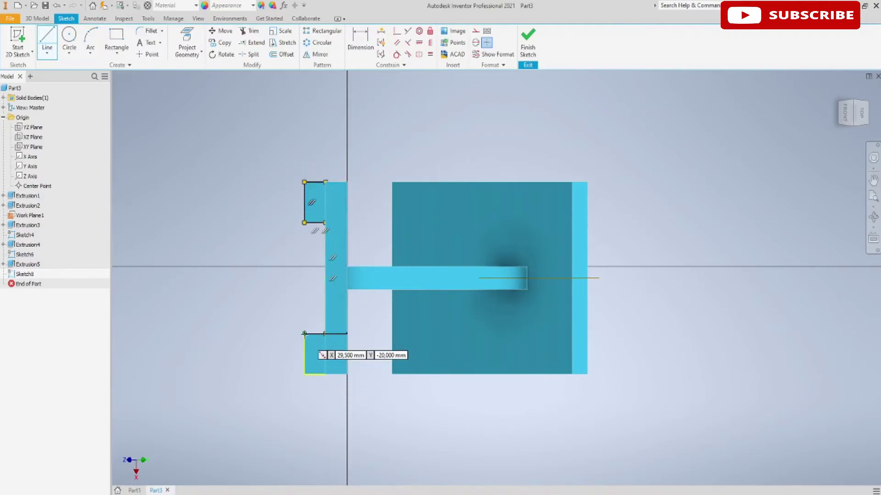
left_click(304, 334)
left_click(304, 374)
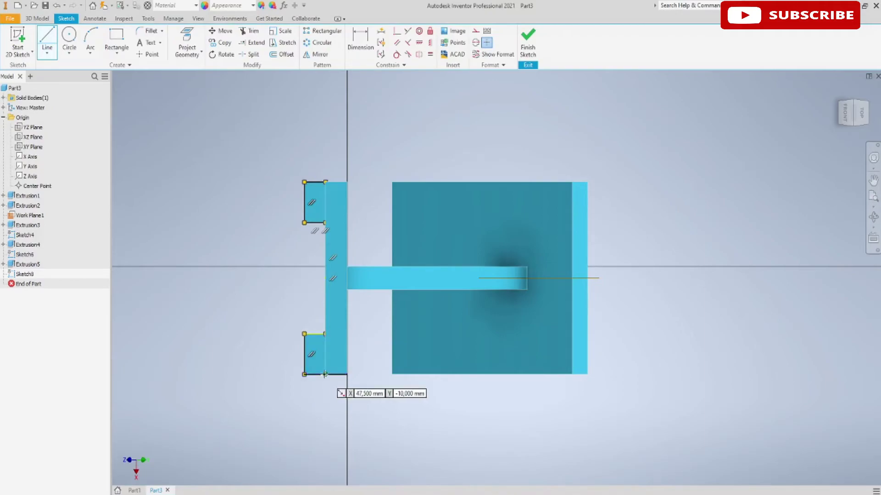
left_click(324, 374)
left_click(325, 334)
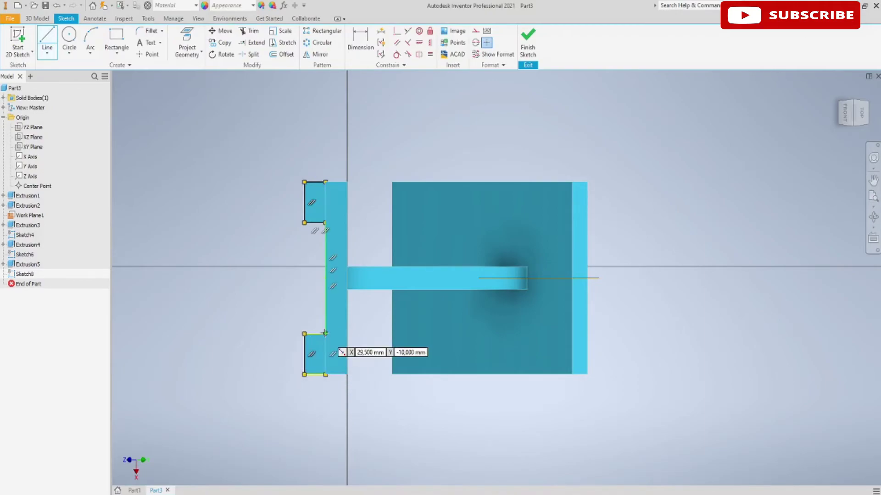
left_click(527, 43)
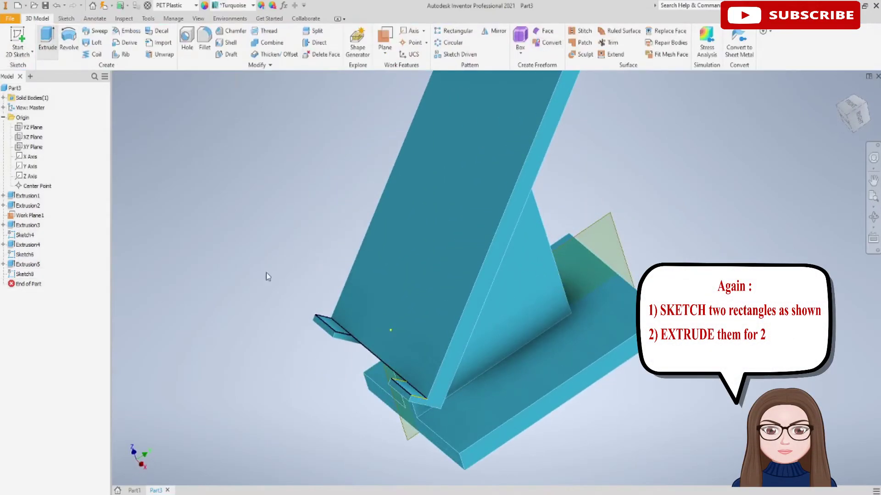
Extrude both Sketch8 tab rectangles 2 mm to form the lips.
key("e")
scroll(385, 288, "up", 2)
scroll(384, 288, "up", 3)
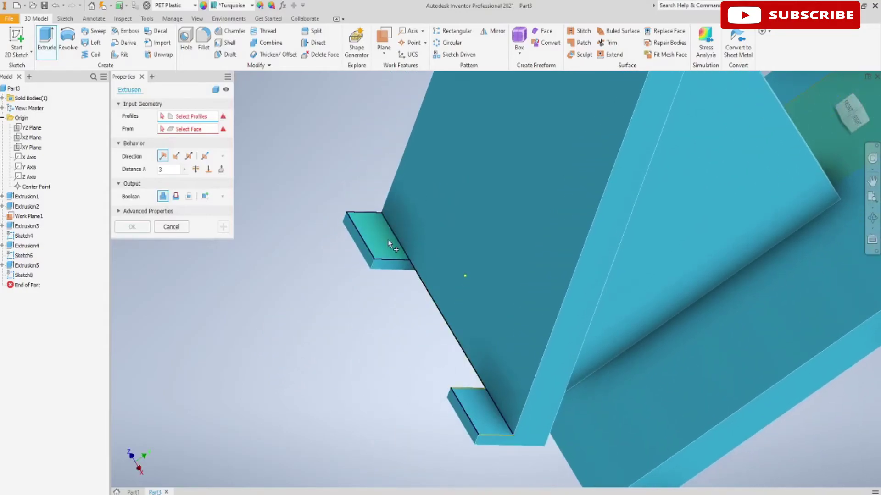
left_click(387, 239)
left_click(474, 411)
type("2")
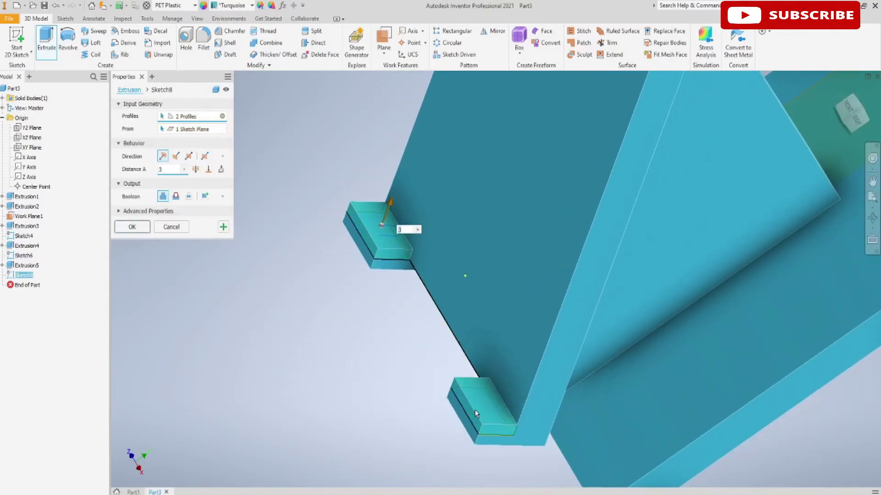
left_click(143, 228)
Turn off Work Plane1's visibility.
scroll(238, 229, "down", 3)
mouse_move(238, 230)
middle_mouse_down("shift")
mouse_move(228, 205)
mouse_move(235, 244)
mouse_move(221, 243)
middle_mouse_up("shift")
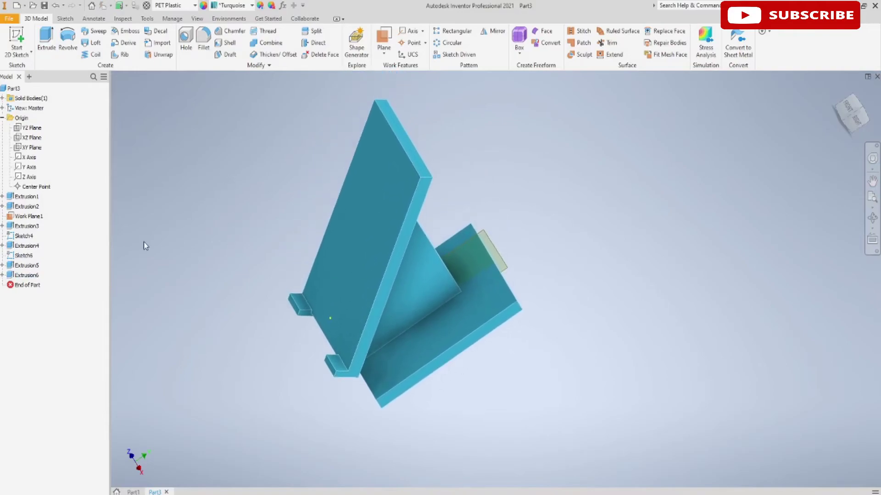
right_click(23, 216)
left_click(50, 296)
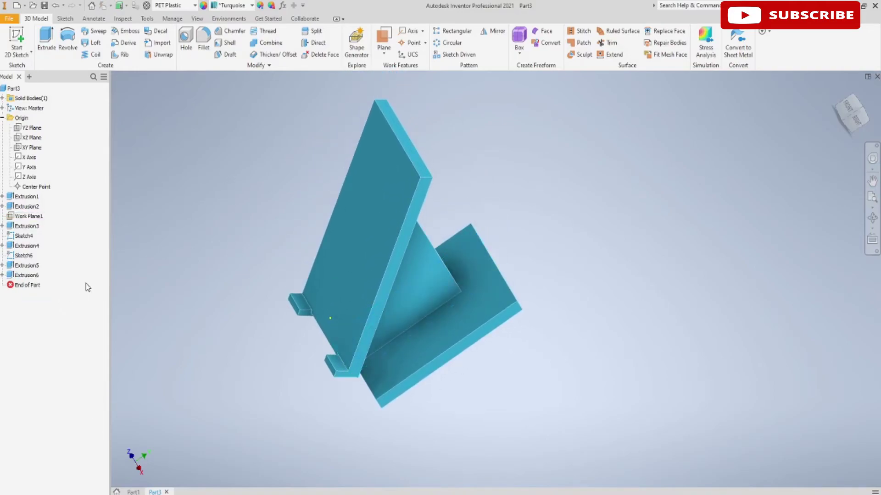
mouse_move(143, 261)
middle_mouse_down()
mouse_move(155, 248)
mouse_move(150, 257)
middle_mouse_up()
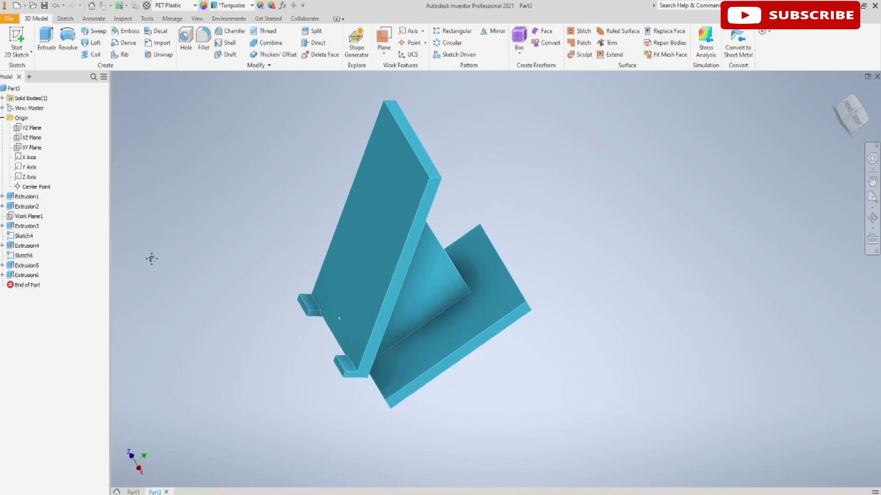
Apply 2 mm fillets to the back plate's top edge and neighbouring edges.
left_click(203, 36)
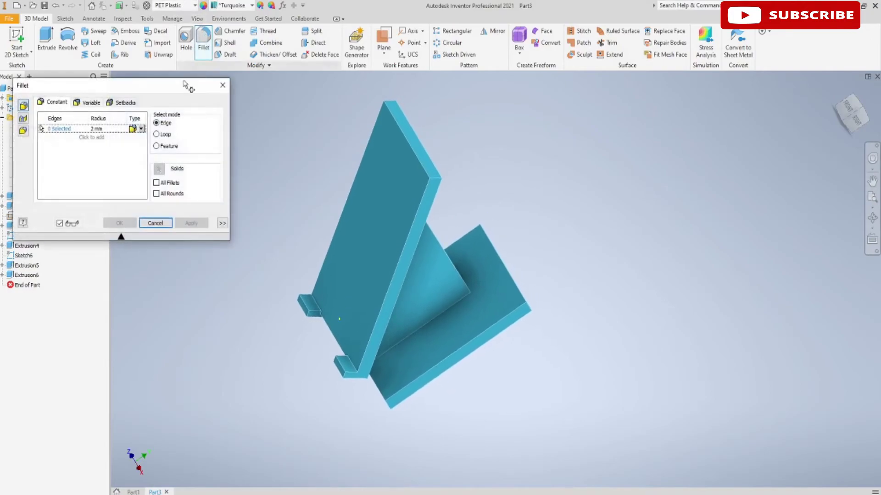
left_click(436, 179)
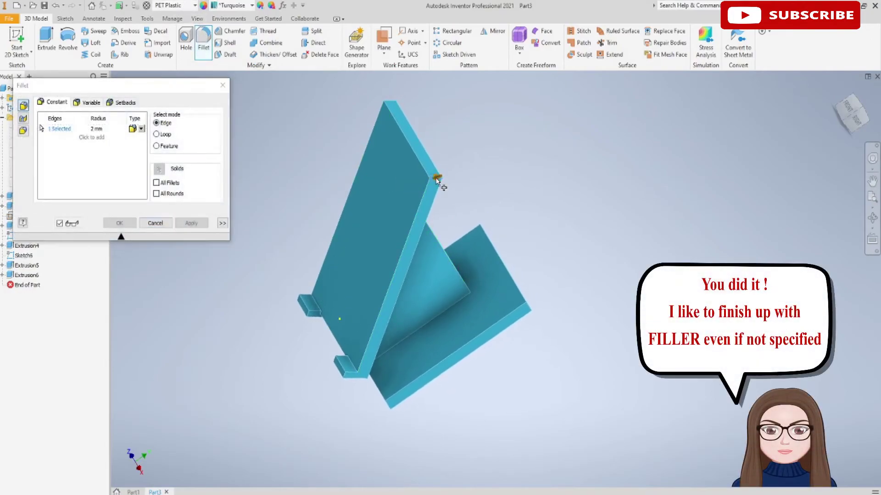
mouse_move(449, 160)
middle_mouse_down("shift")
mouse_move(452, 146)
mouse_move(459, 180)
middle_mouse_up("shift")
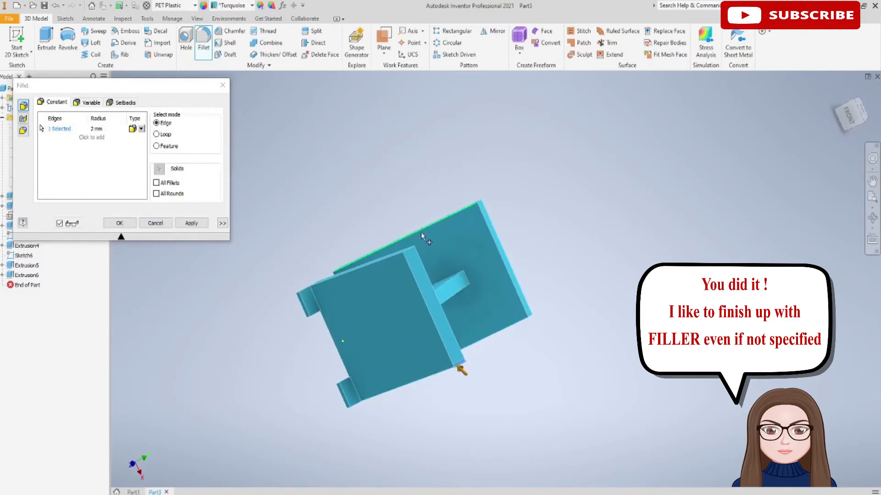
mouse_move(633, 290)
middle_mouse_down("shift")
mouse_move(615, 270)
mouse_move(618, 232)
middle_mouse_up("shift")
left_click(191, 223)
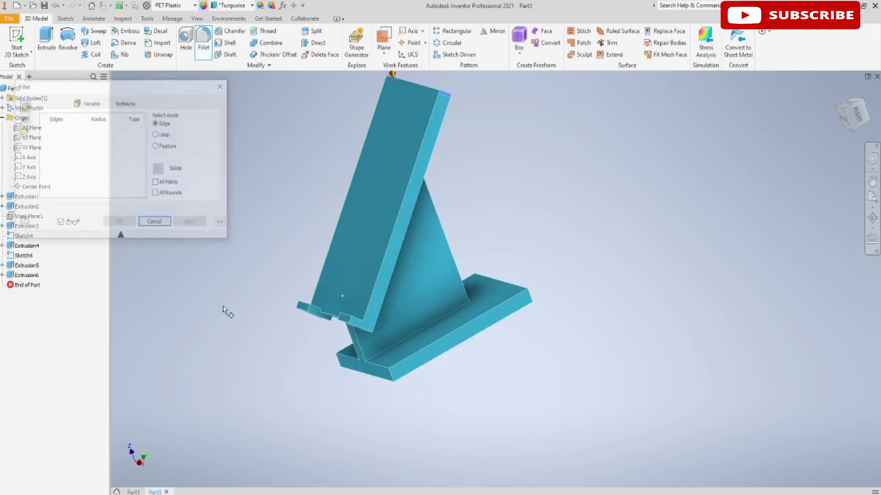
middle_click_drag(248, 318, 248, 288, "shift")
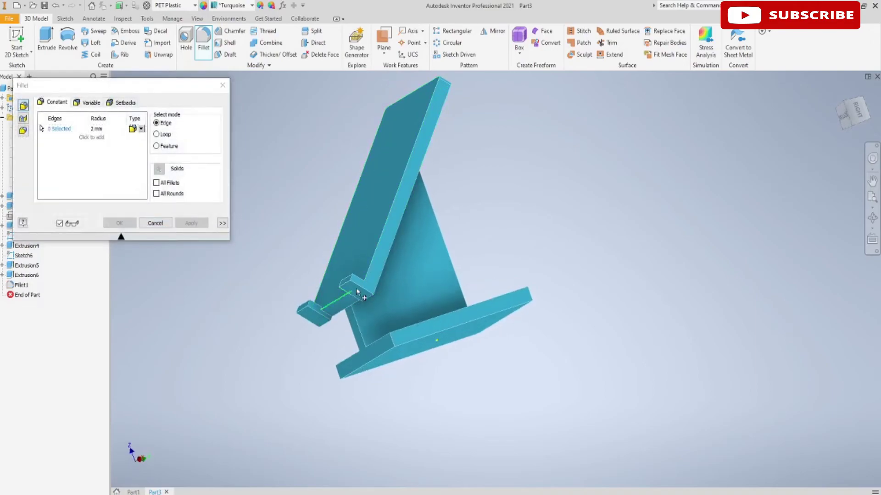
mouse_move(286, 338)
middle_mouse_down("shift")
mouse_move(515, 330)
mouse_move(462, 337)
middle_mouse_up("shift")
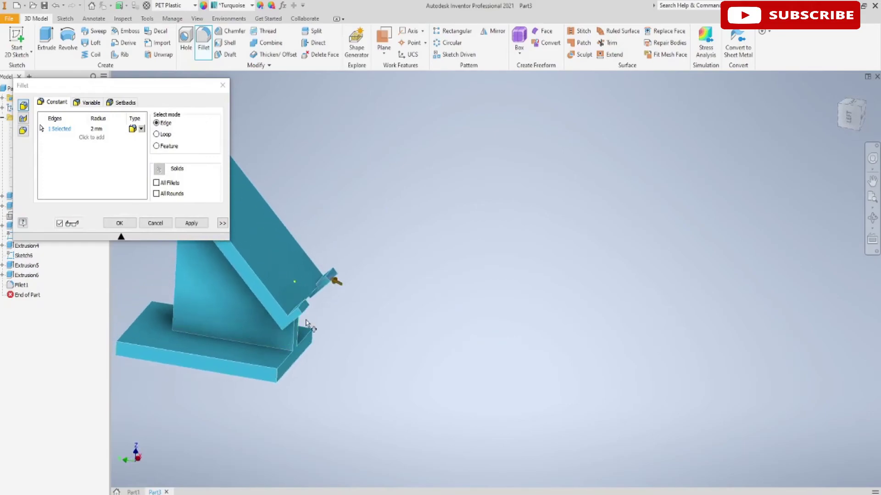
left_click(192, 223)
Add a 2 mm fillet to the base's long front edge and a back-plate corner edge.
mouse_move(333, 220)
middle_mouse_down()
mouse_move(550, 222)
mouse_move(564, 235)
middle_mouse_up()
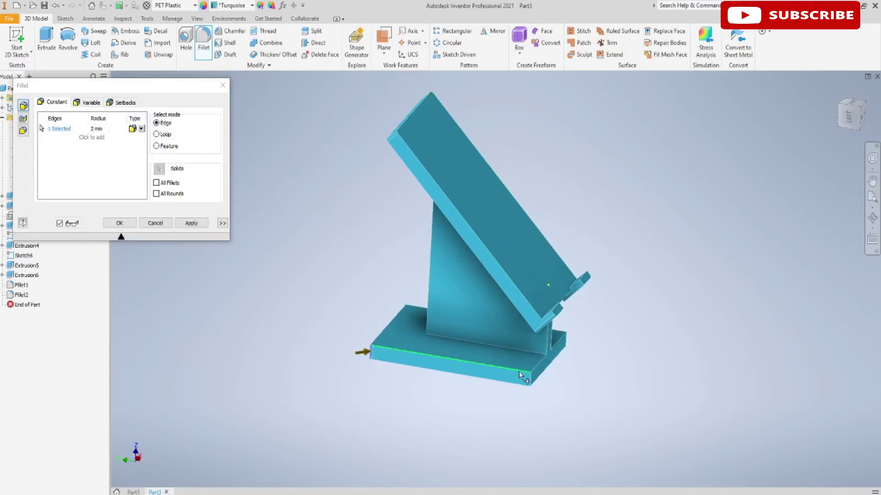
left_click(532, 383)
mouse_move(594, 346)
middle_mouse_down("shift")
mouse_move(520, 368)
mouse_move(580, 343)
middle_mouse_up("shift")
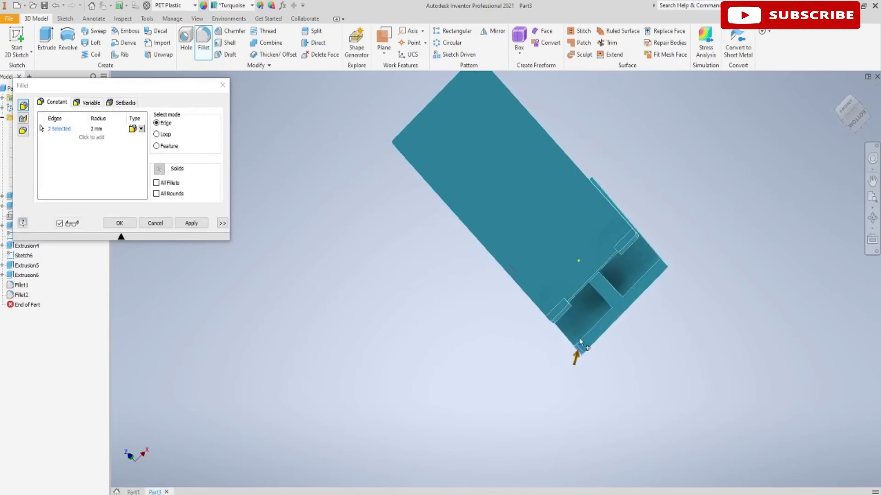
left_click(665, 269)
mouse_move(678, 262)
middle_mouse_down()
mouse_move(668, 249)
mouse_move(555, 307)
mouse_move(573, 283)
mouse_move(552, 296)
mouse_move(568, 303)
middle_mouse_up()
scroll(568, 303, "up", 5)
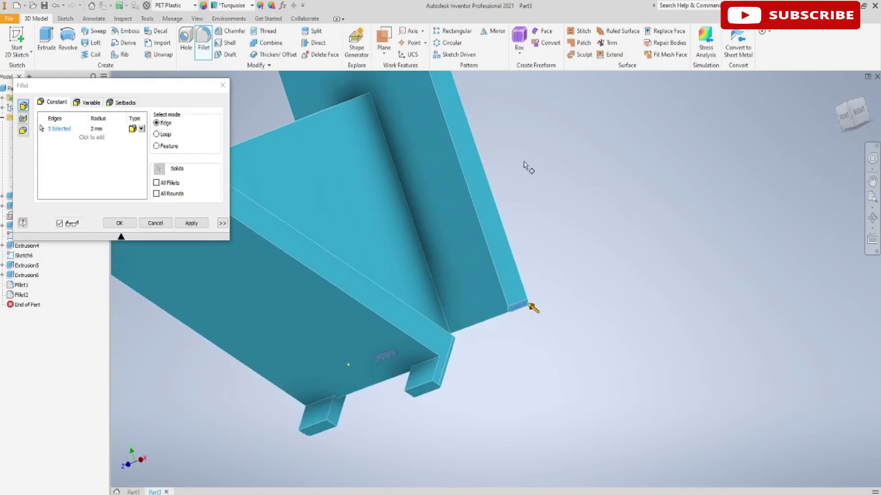
scroll(530, 199, "up", 5)
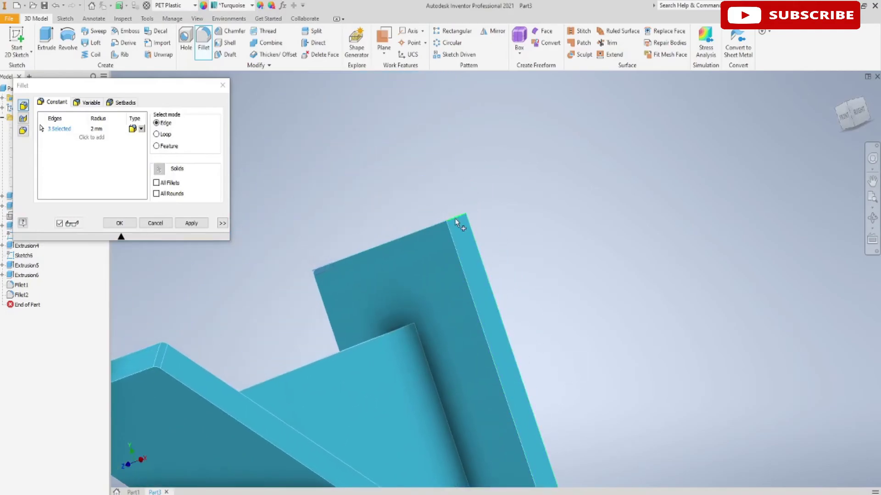
left_click(200, 225)
scroll(534, 270, "down", 3)
type("1")
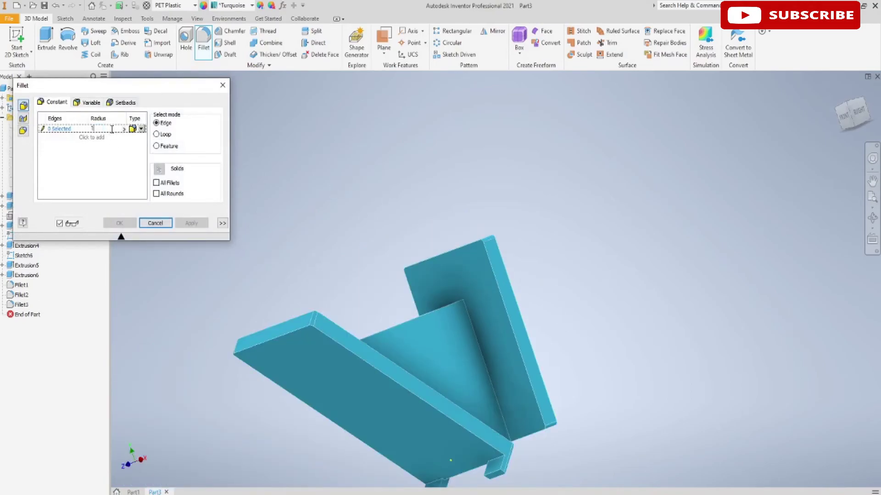
Fillet the triangular support's joints with the back plate and base at radius 1.
left_click(478, 345)
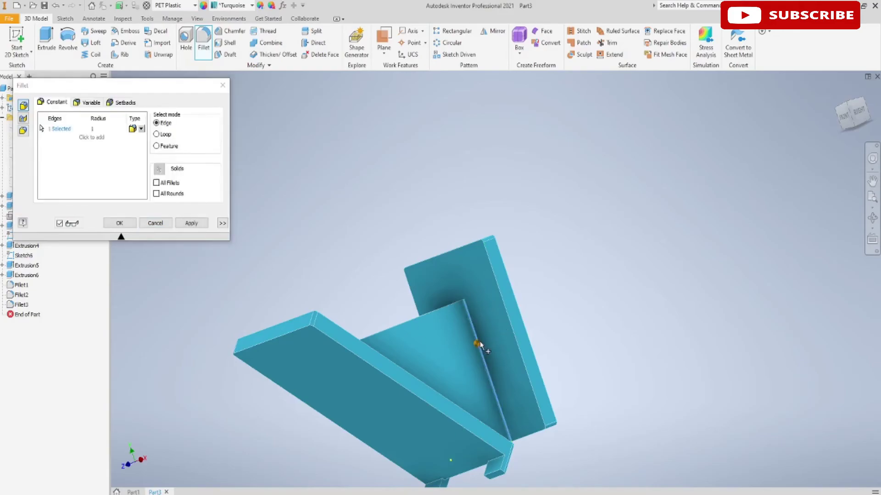
mouse_move(550, 282)
middle_mouse_down()
mouse_move(574, 205)
mouse_move(580, 232)
middle_mouse_up()
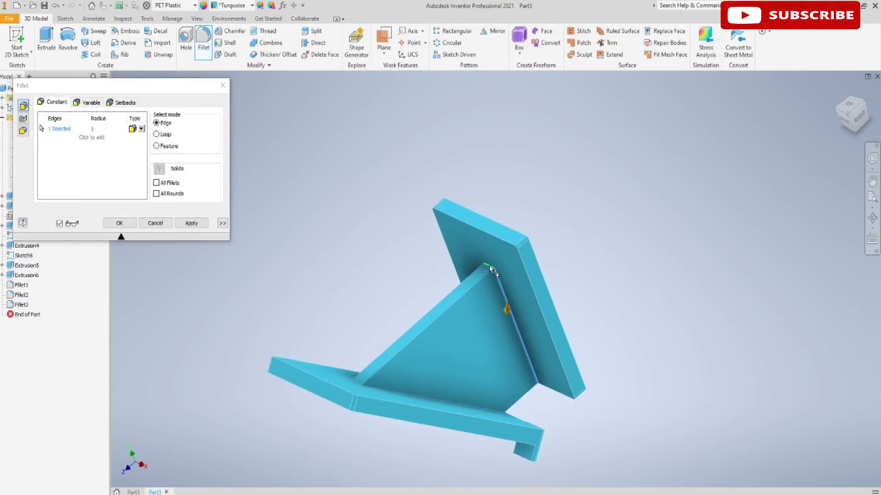
left_click(491, 270)
middle_click_drag(427, 265, 552, 263, "shift")
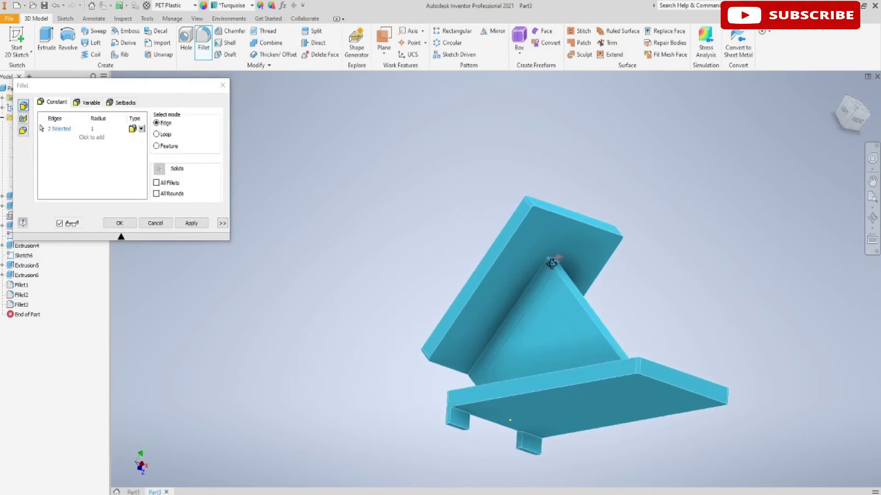
middle_click_drag(672, 294, 670, 318, "shift")
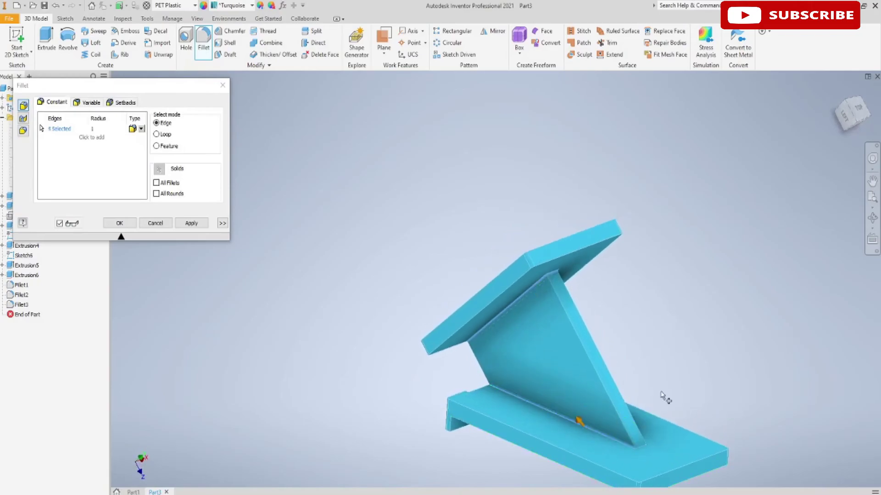
middle_click_drag(683, 363, 598, 384, "shift")
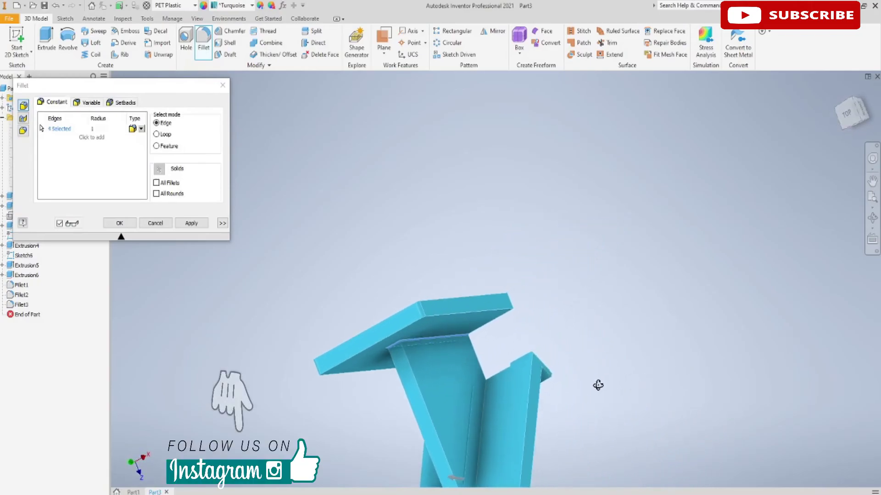
scroll(598, 384, "up", 3)
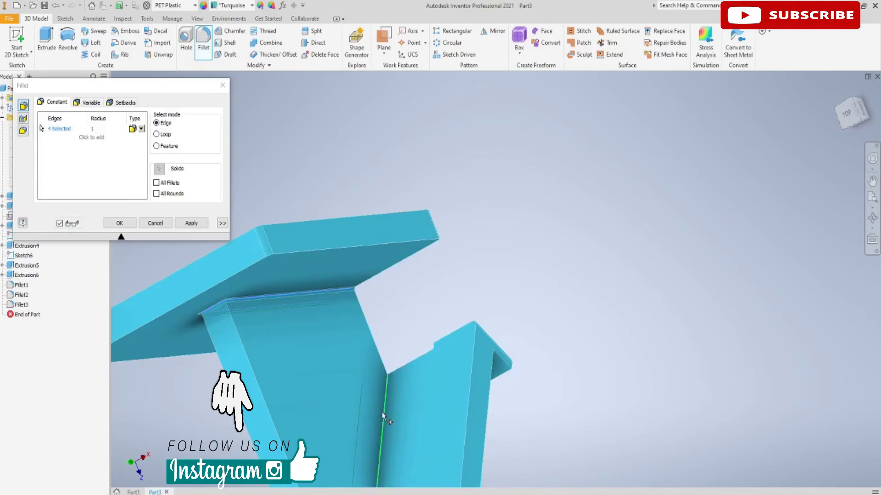
left_click(383, 416)
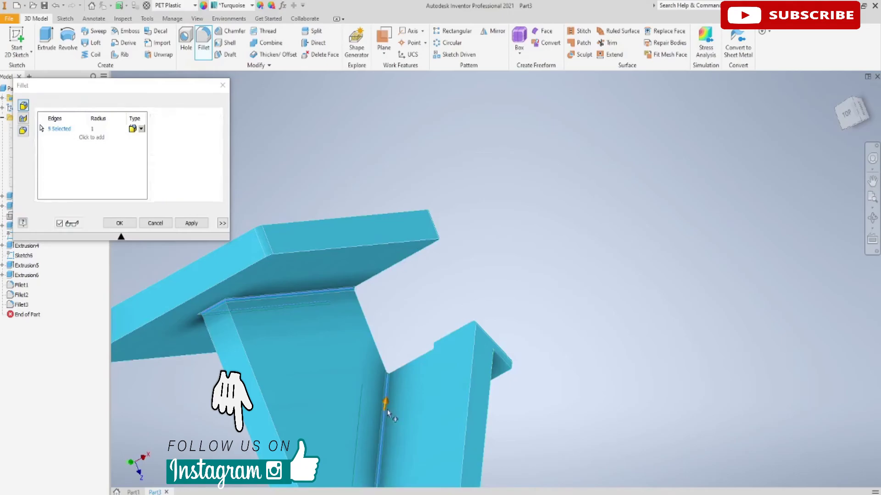
scroll(445, 330, "down", 2)
scroll(445, 330, "down", 2)
mouse_move(532, 427)
middle_mouse_down("shift")
mouse_move(566, 379)
mouse_move(572, 392)
mouse_move(536, 403)
middle_mouse_up("shift")
left_click(482, 367)
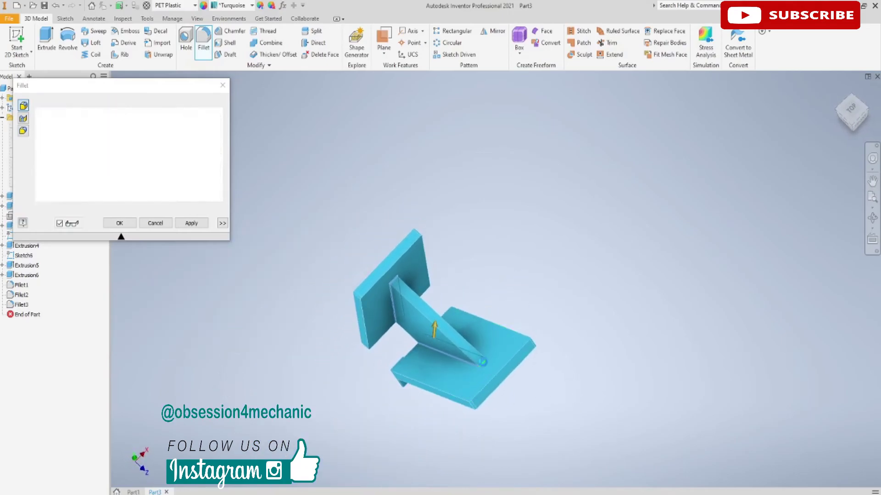
left_click(195, 223)
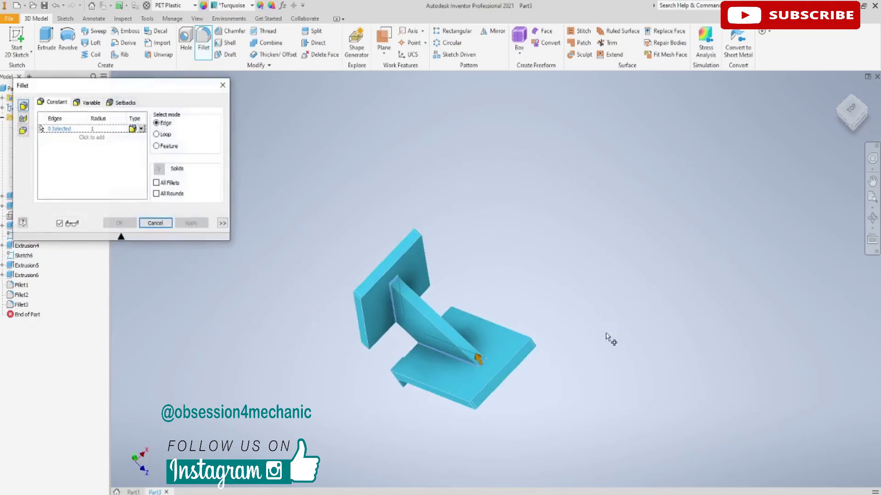
Add a radius-1 fillet to the back plate's bottom edge.
mouse_move(602, 359)
middle_mouse_down("shift")
mouse_move(560, 287)
mouse_move(542, 274)
mouse_move(492, 288)
mouse_move(504, 299)
middle_mouse_up("shift")
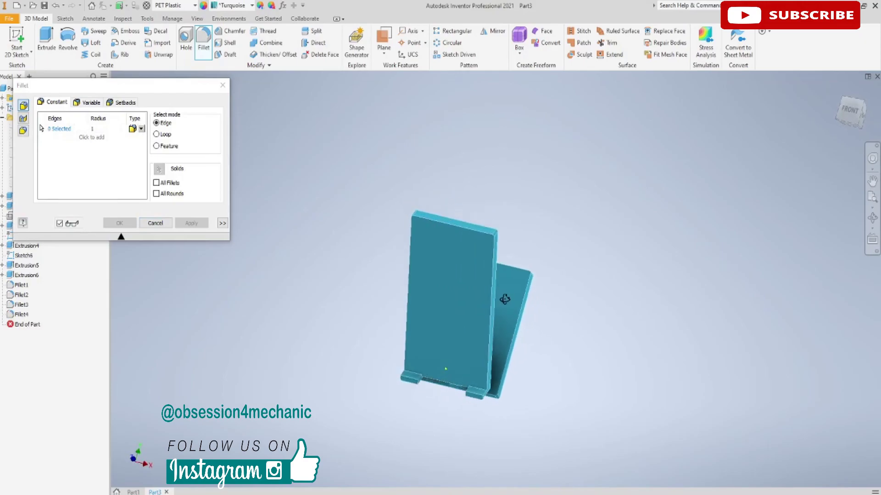
left_click(449, 387)
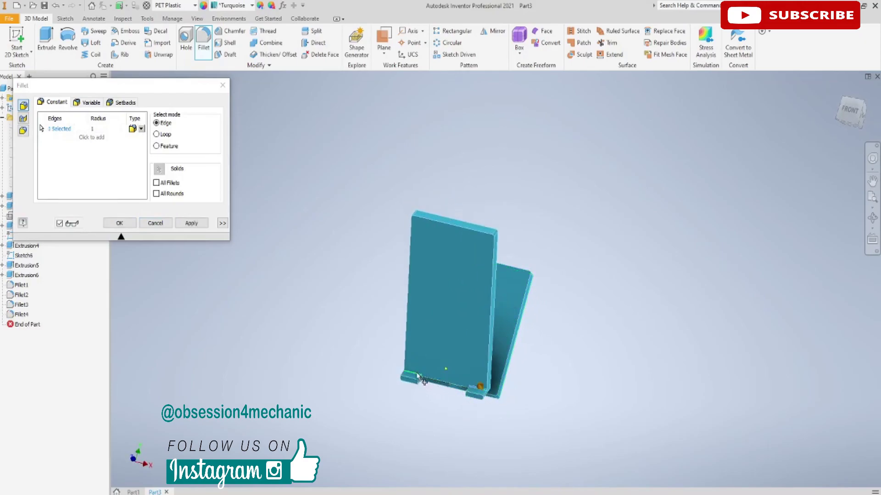
key("Return")
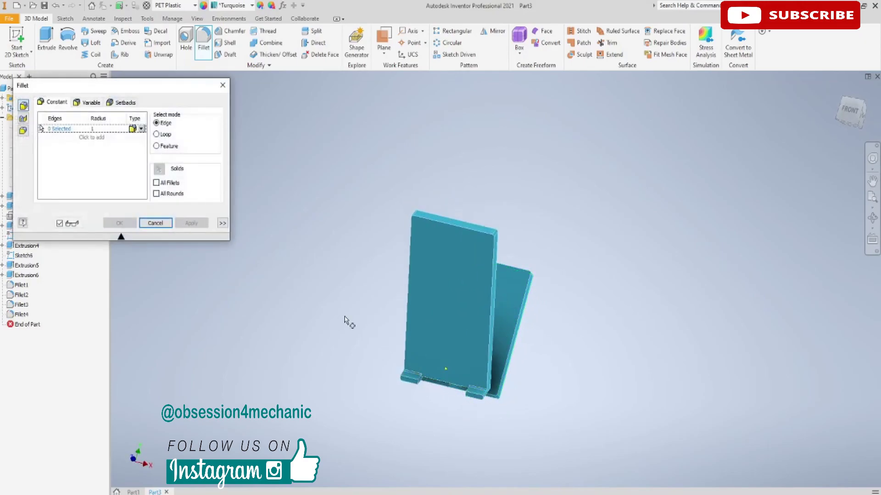
middle_click_drag(346, 320, 361, 294, "shift")
Fillet the ten edges around both lip tabs at radius 1 as Fillet6.
scroll(362, 299, "up", 3)
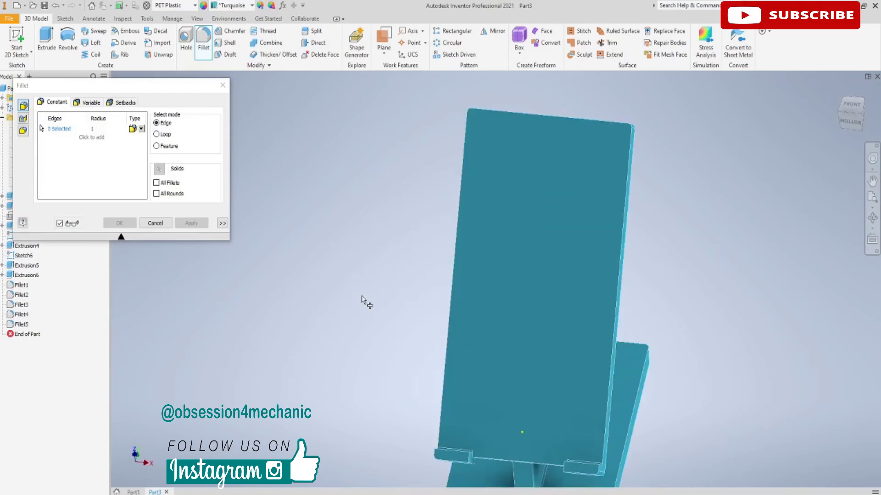
mouse_move(379, 390)
middle_mouse_down()
mouse_move(361, 229)
mouse_move(317, 266)
middle_mouse_up()
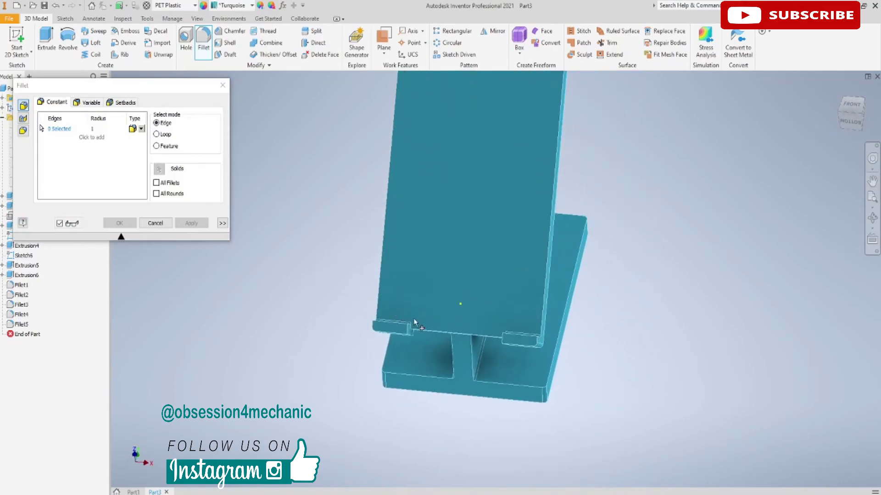
left_click(395, 329)
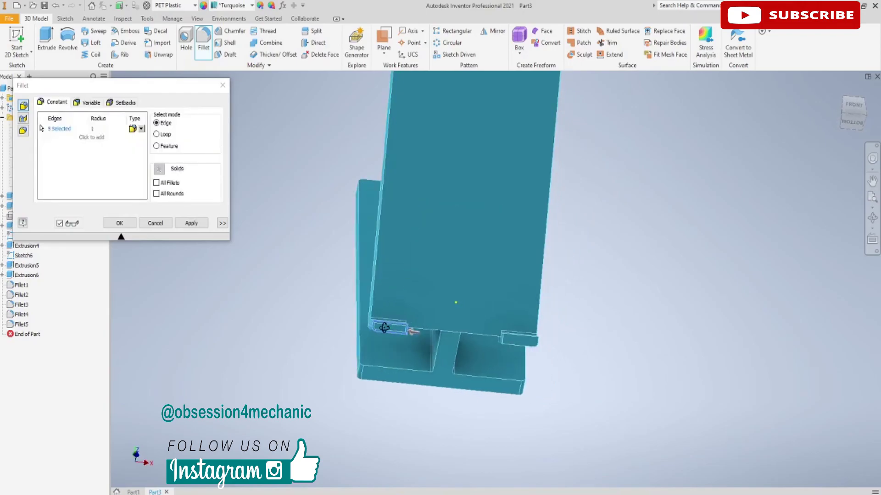
scroll(392, 328, "up", 2)
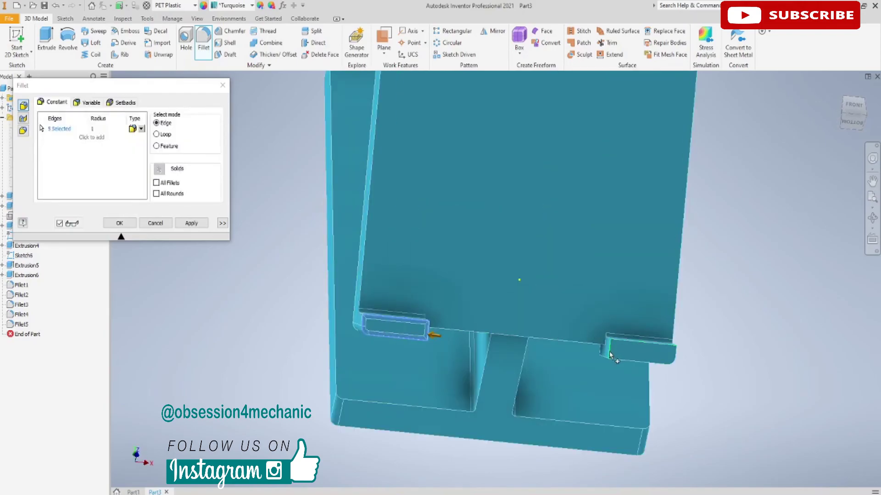
left_click(628, 363)
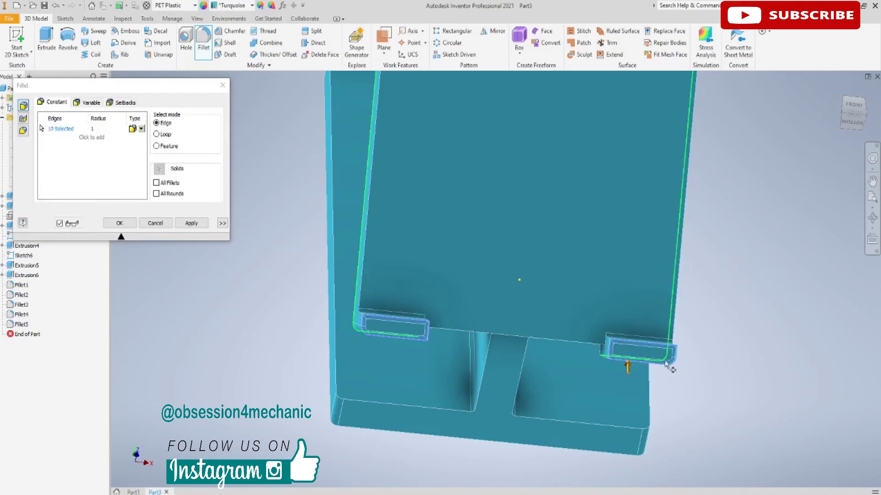
middle_click_drag(704, 354, 671, 347, "shift")
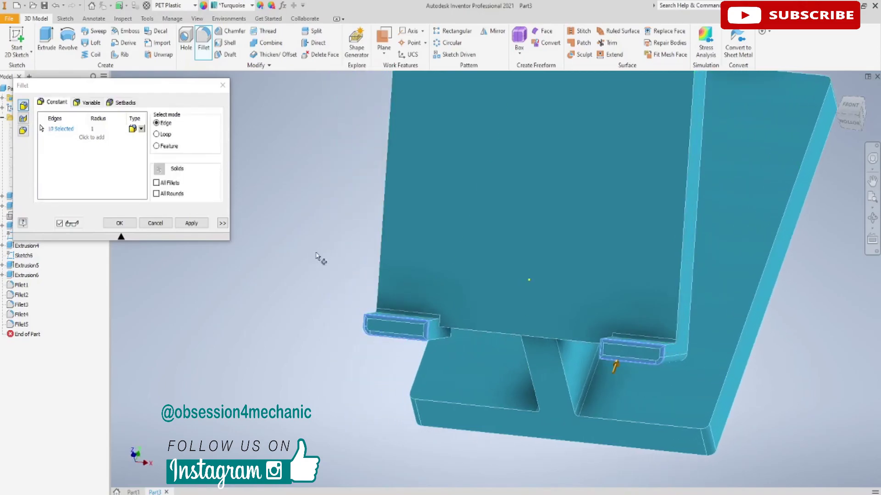
left_click(192, 223)
scroll(245, 273, "down", 4)
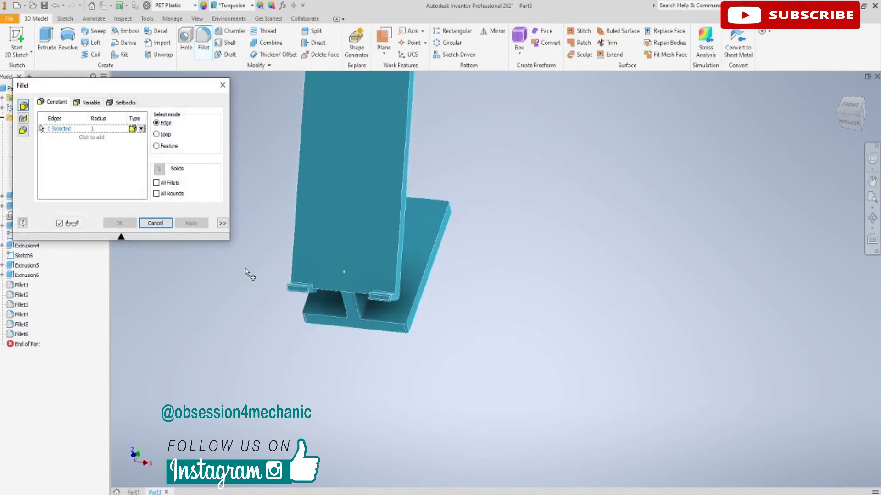
scroll(394, 250, "up", 3)
scroll(660, 202, "down", 2)
scroll(649, 306, "down", 1)
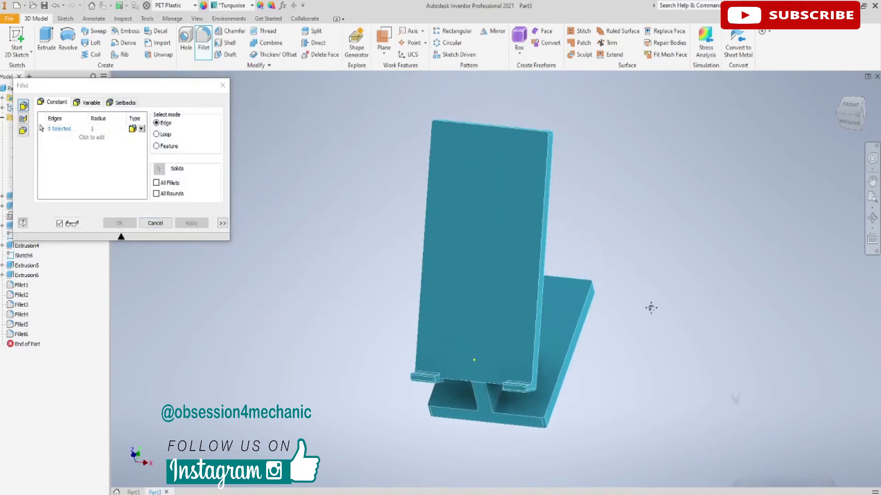
Close the fillet tool and orbit to view the finished phone stand from its side.
left_click(223, 86)
mouse_move(627, 278)
middle_mouse_down("shift")
mouse_move(549, 280)
mouse_move(681, 279)
mouse_move(701, 267)
mouse_move(578, 273)
mouse_move(583, 269)
middle_mouse_up("shift")
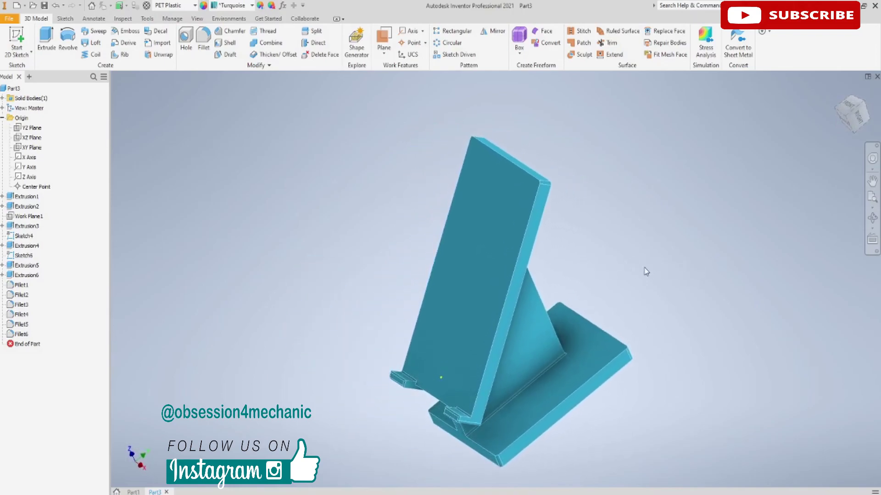